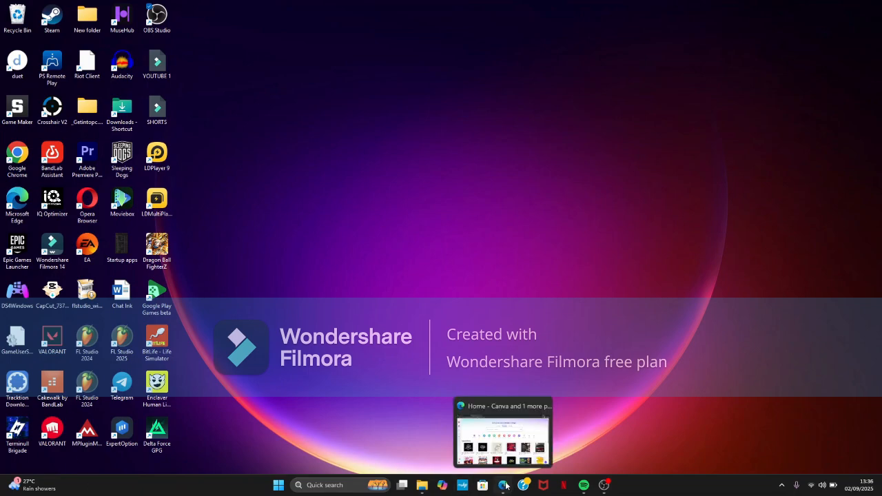
- Switch to the browser window showing the Canva home page
left_click(465, 400)
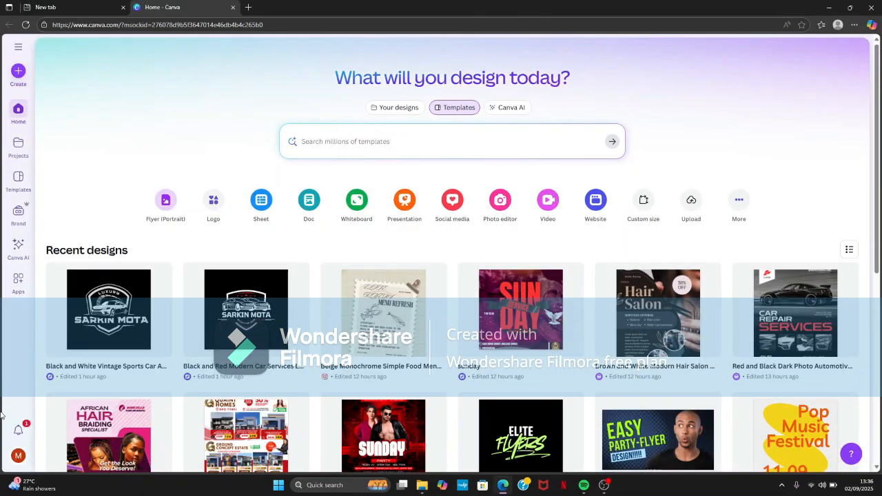
left_click(45, 7)
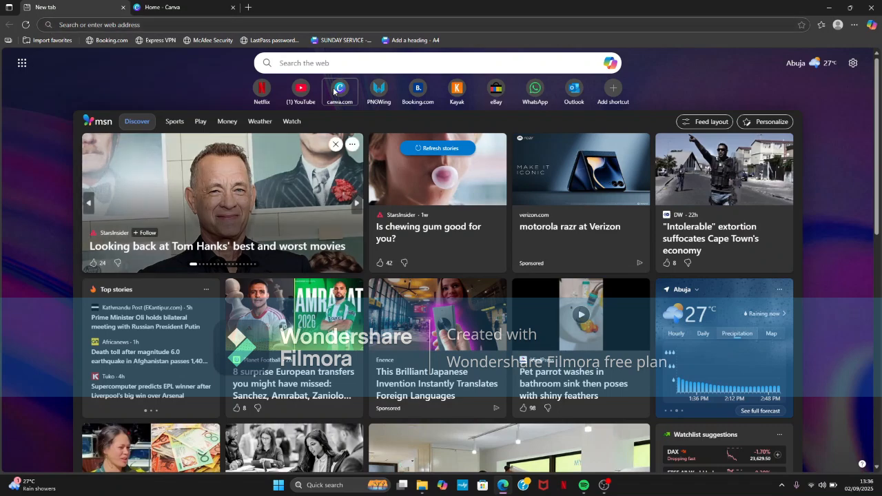
left_click(364, 61)
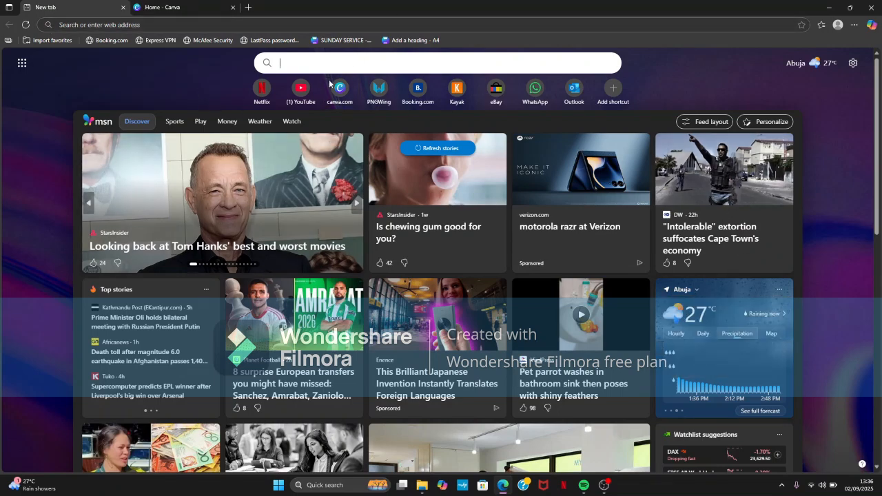
left_click_drag(227, 97, 1, 173)
left_click(41, 260)
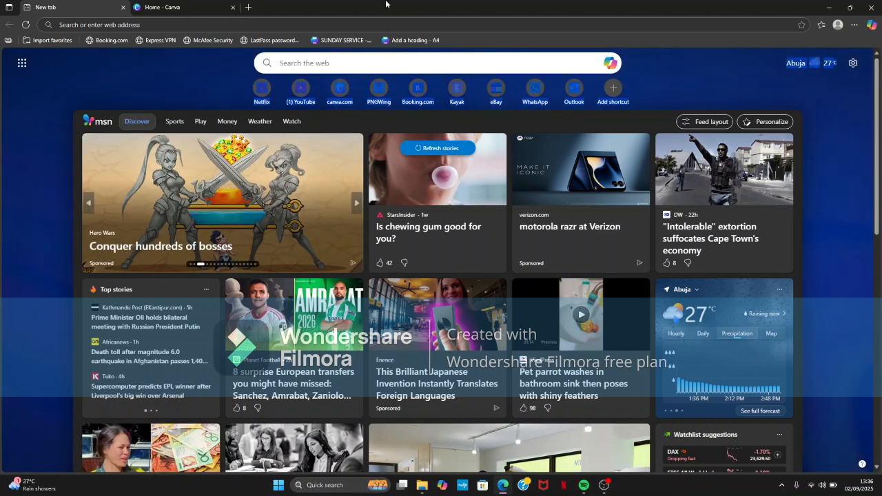
- Return to the Canva home page and create a blank Flyer (Portrait) design
left_click(171, 8)
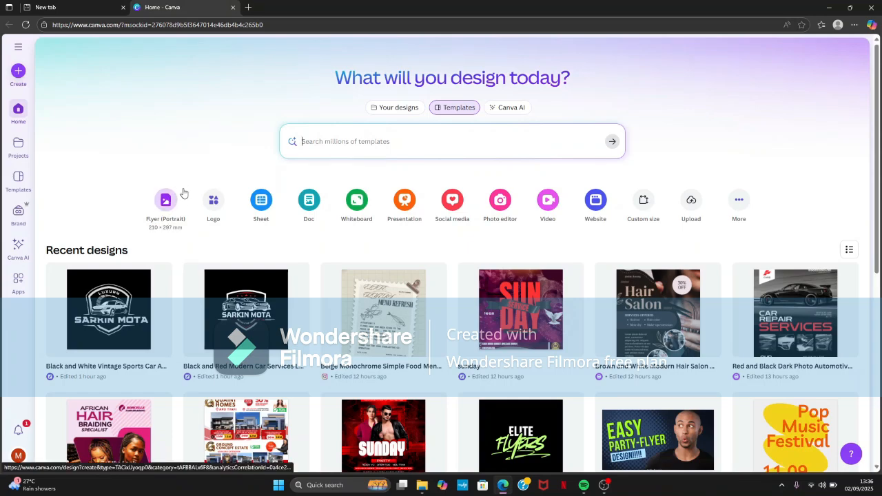
left_click(165, 202)
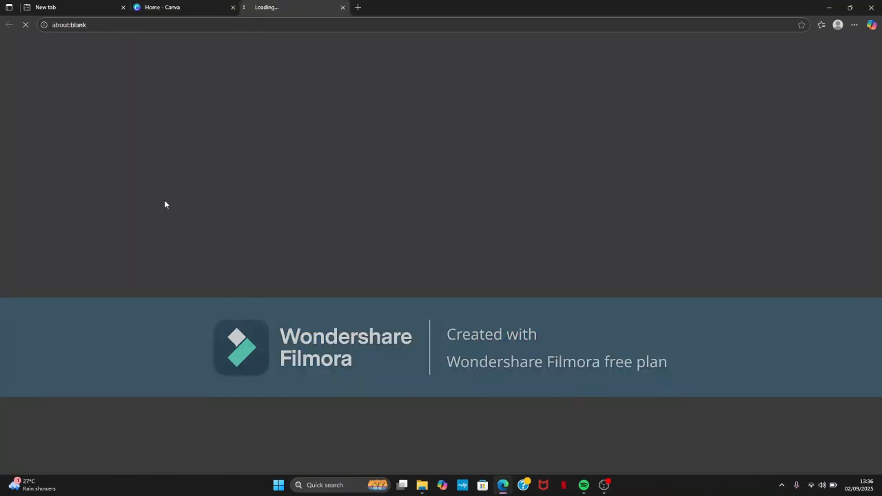
left_click(144, 7)
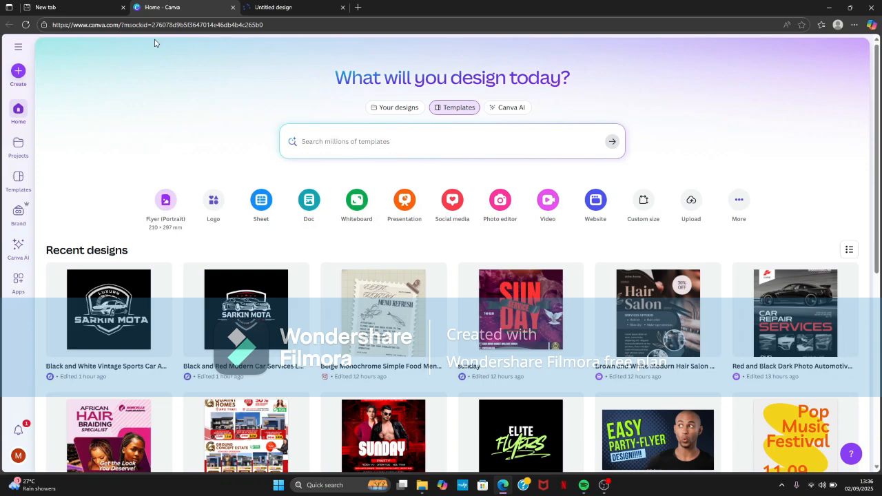
left_click(17, 71)
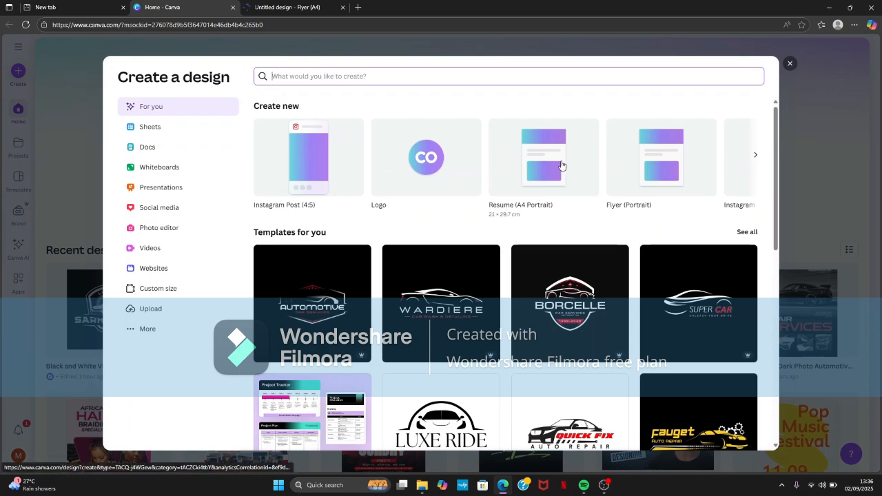
left_click(791, 65)
left_click(279, 7)
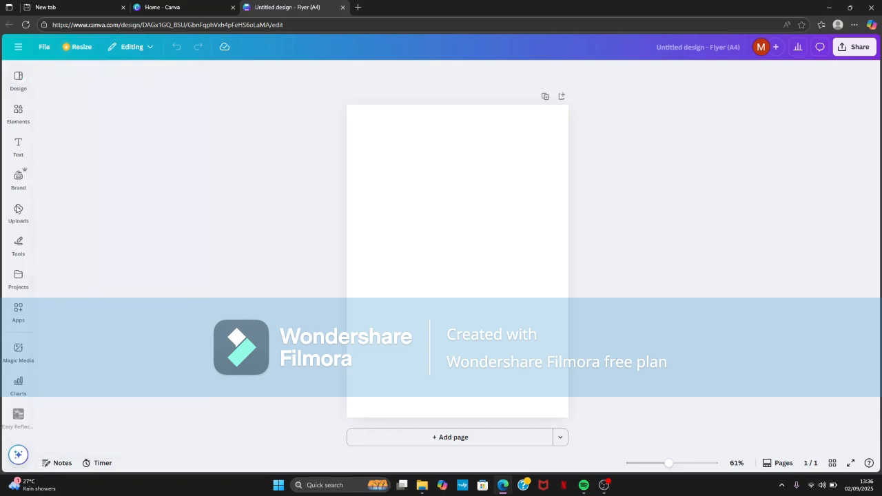
- Upload the city skyline and race track background image from the Downloads folder and place it on the flyer page
mouse_move(23, 166)
mouse_move(16, 193)
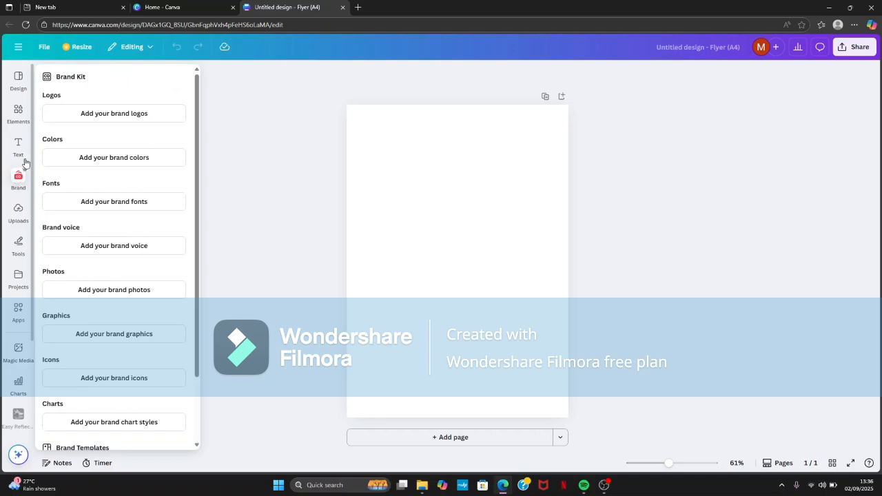
left_click(19, 218)
left_click(111, 98)
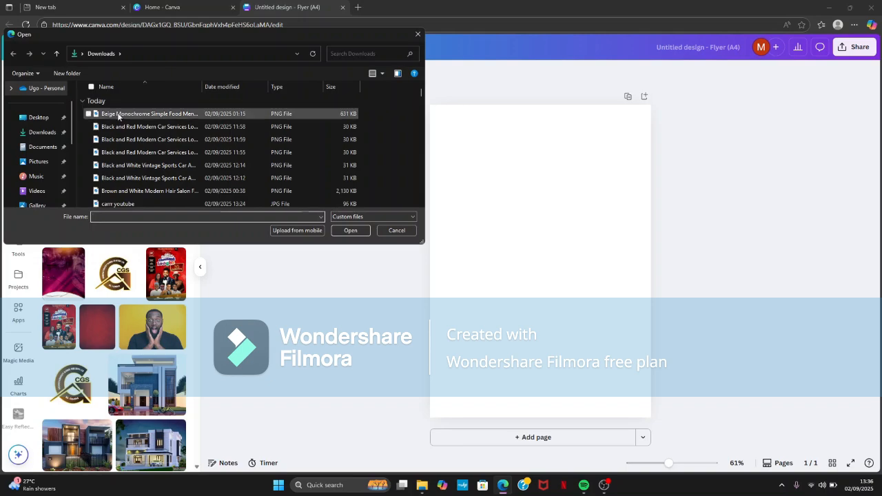
scroll(121, 121, "down", 1)
double_click(117, 175)
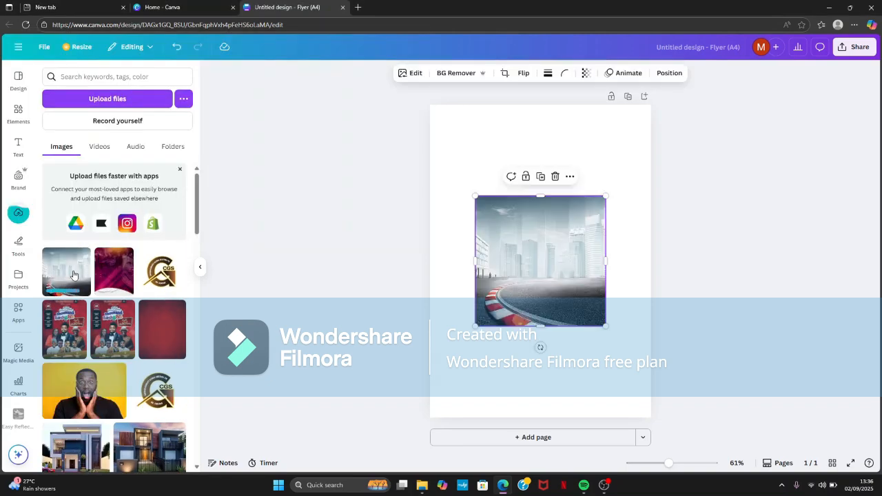
- Enlarge and reposition the city background image until it covers the whole flyer page
left_click_drag(476, 196, 452, 122)
left_click_drag(515, 146, 531, 102)
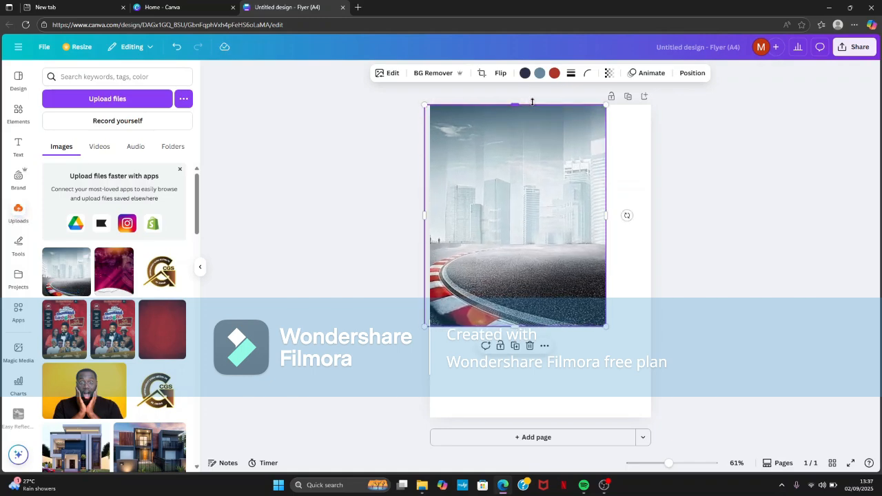
left_click_drag(512, 324, 513, 454)
left_click_drag(606, 279, 667, 280)
left_click_drag(548, 403, 556, 368)
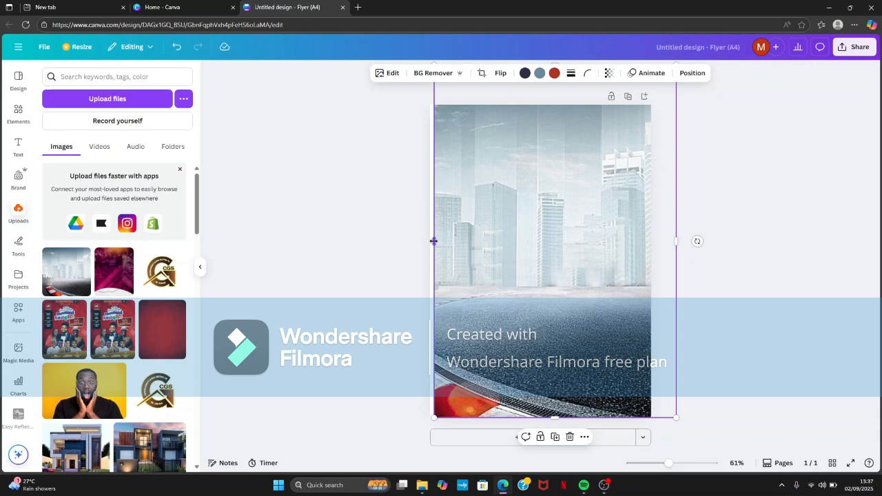
left_click_drag(433, 242, 430, 241)
left_click(390, 218)
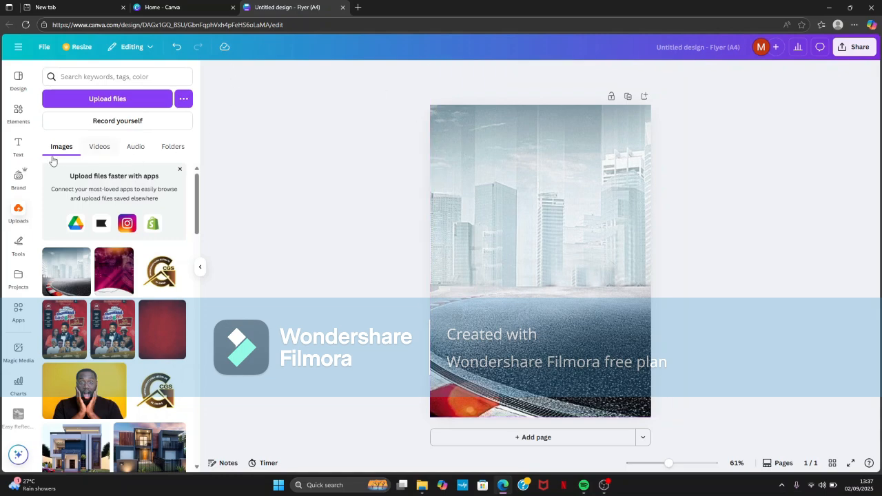
left_click(18, 145)
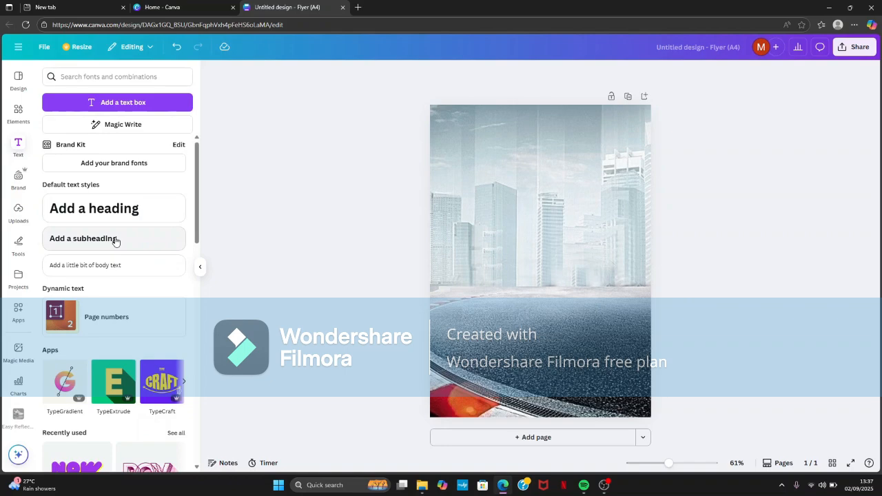
left_click(115, 239)
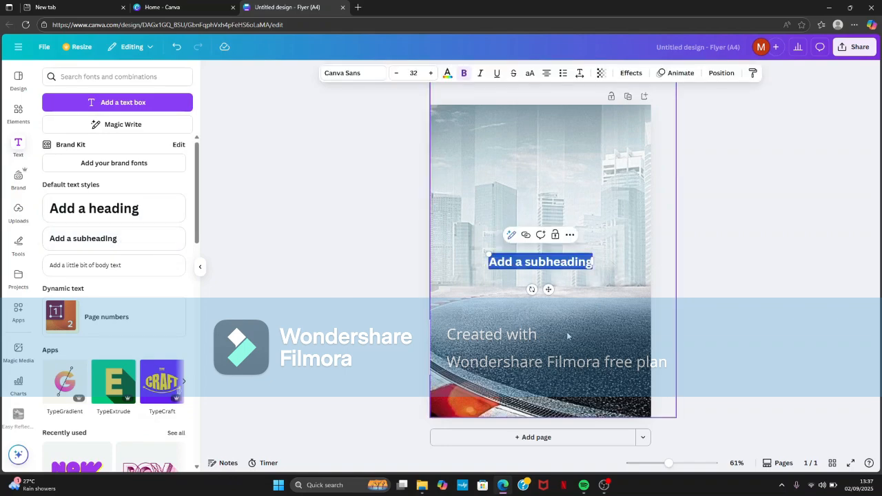
key("Delete")
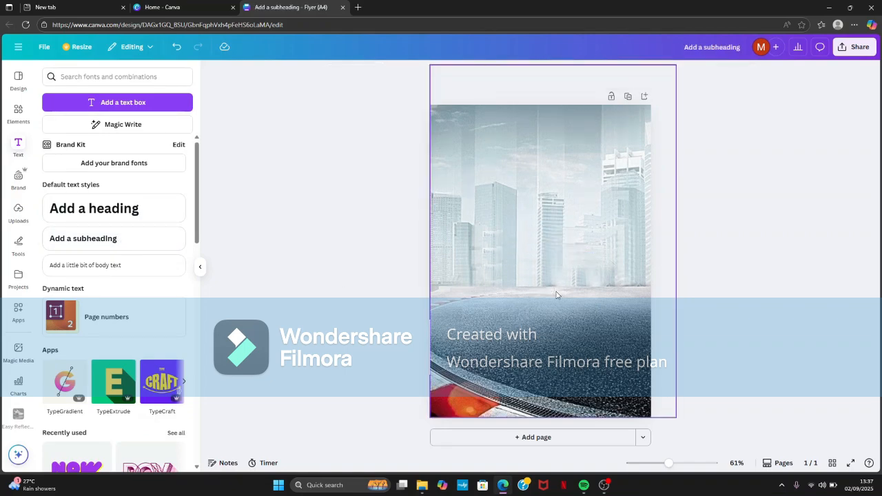
- Add a heading near the upper edge of the flyer page reading "SARKIN MOTA"
left_click(157, 210)
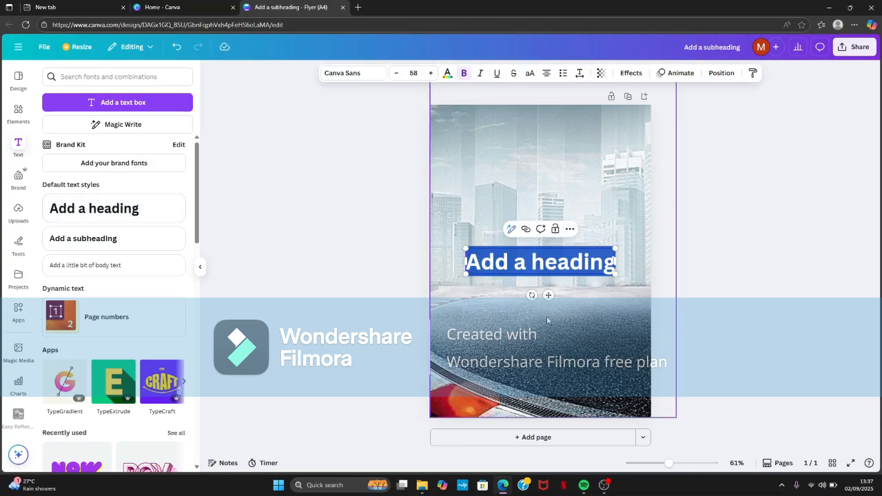
left_click_drag(553, 264, 539, 173)
key("BackSpace")
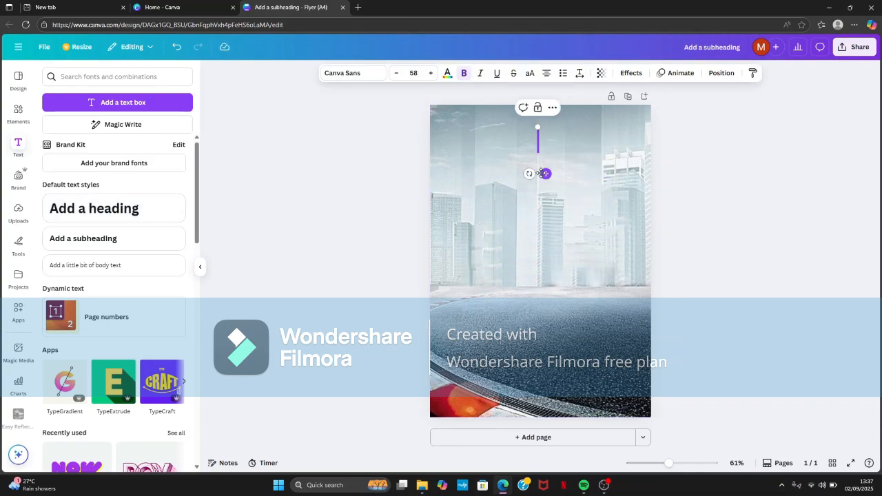
type("SAR")
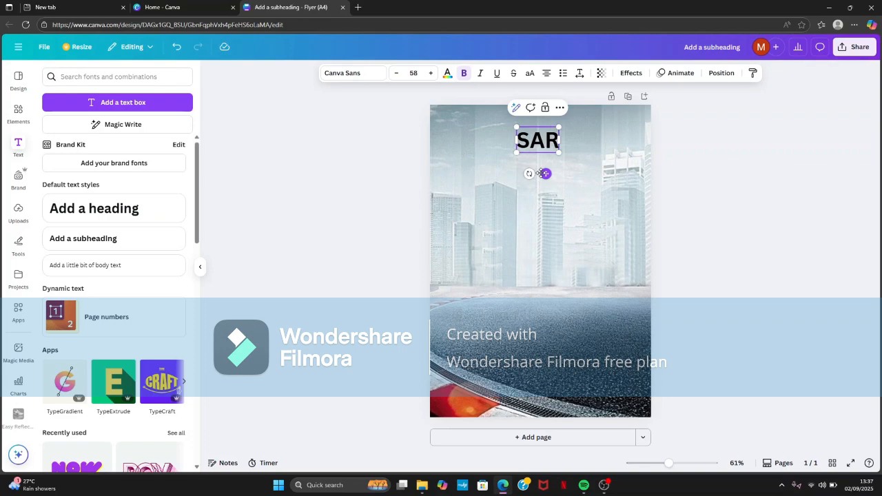
type("KIN MO")
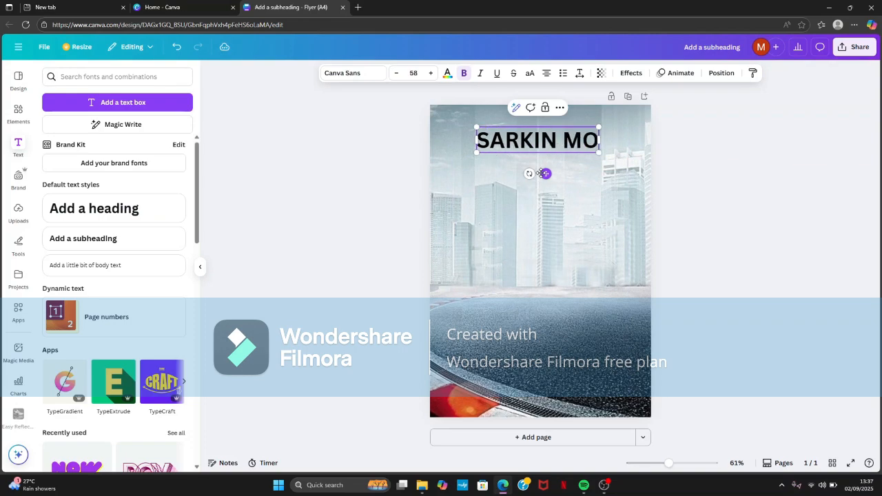
type("TA")
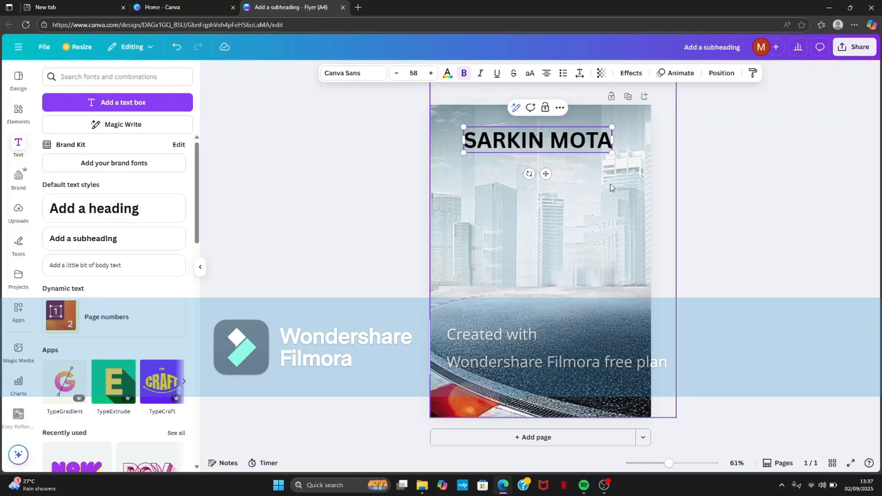
- Set the SARKIN MOTA heading's font to League Spartan and give it an Outline effect in red
left_click(372, 75)
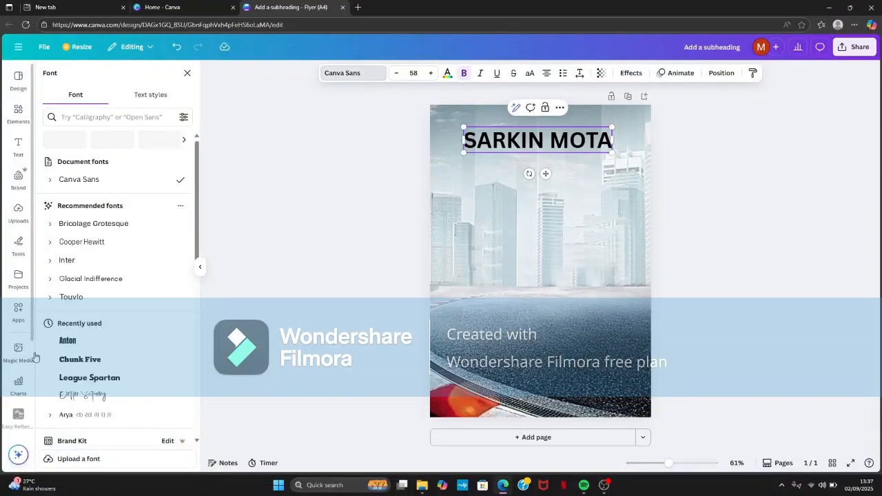
left_click(78, 378)
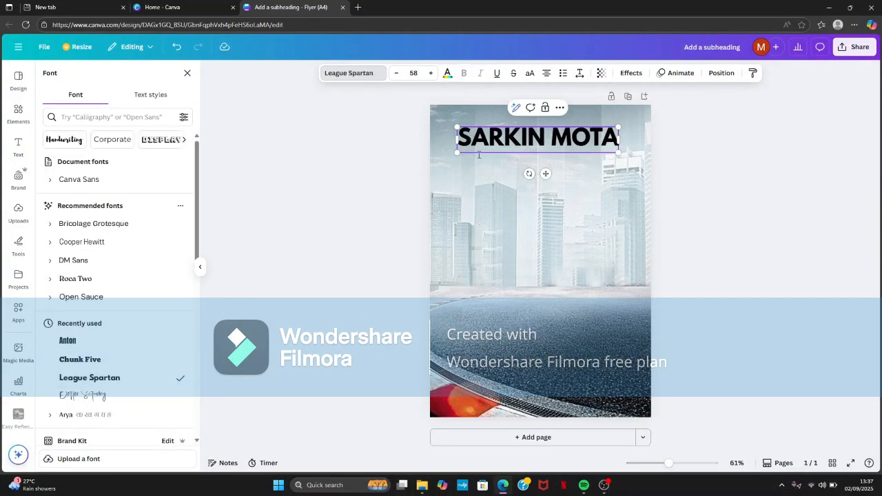
left_click(628, 73)
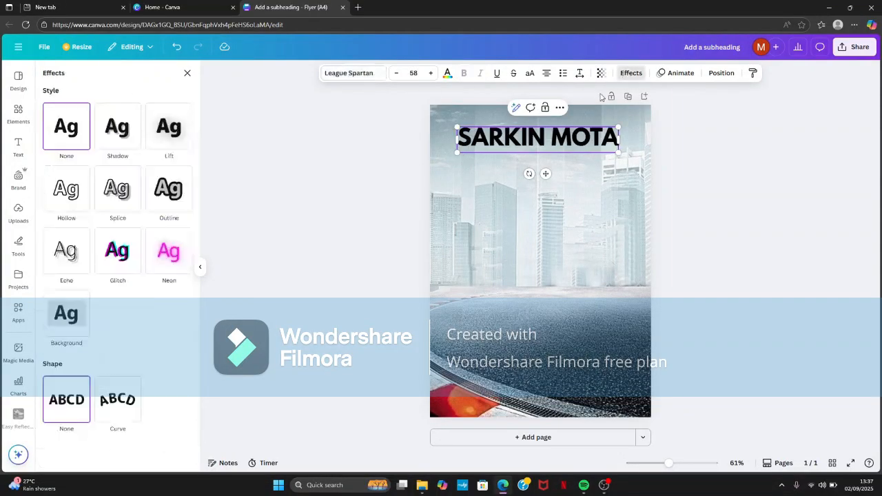
left_click(177, 208)
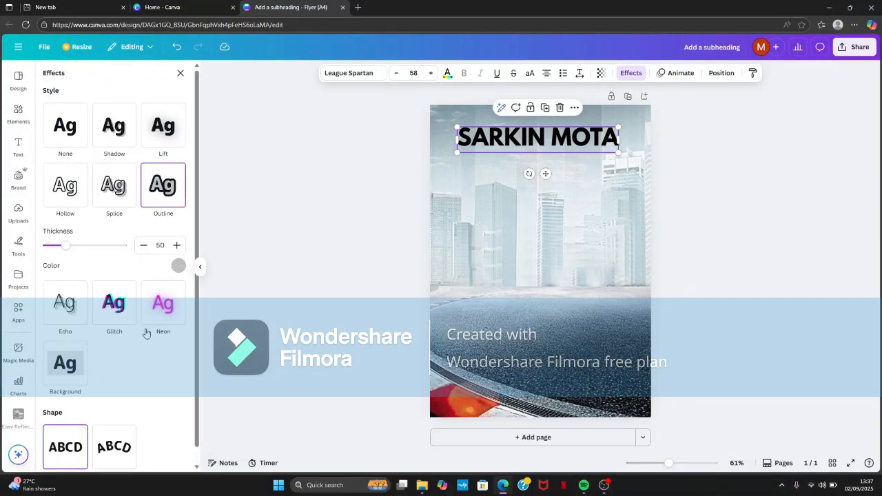
left_click(179, 266)
left_click(171, 375)
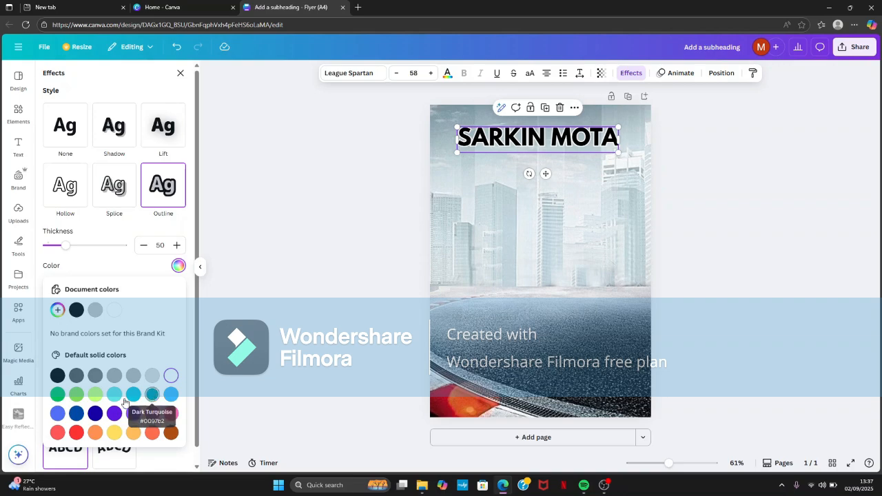
left_click(77, 433)
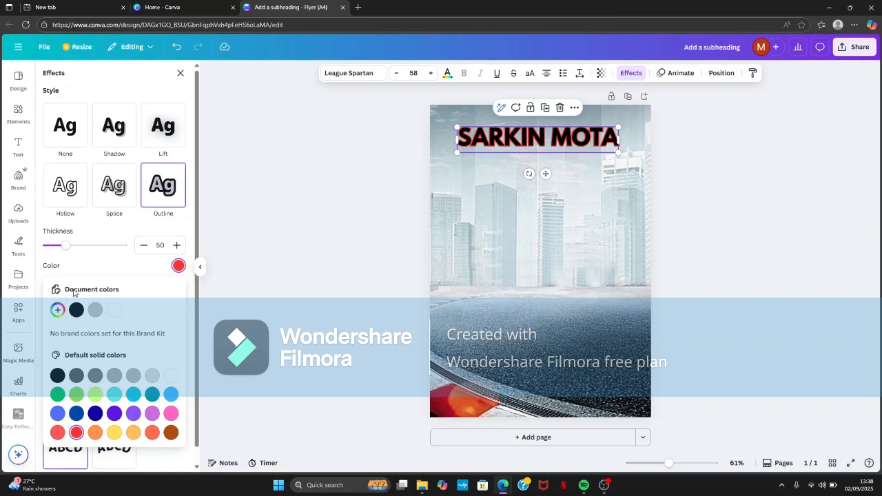
left_click(292, 287)
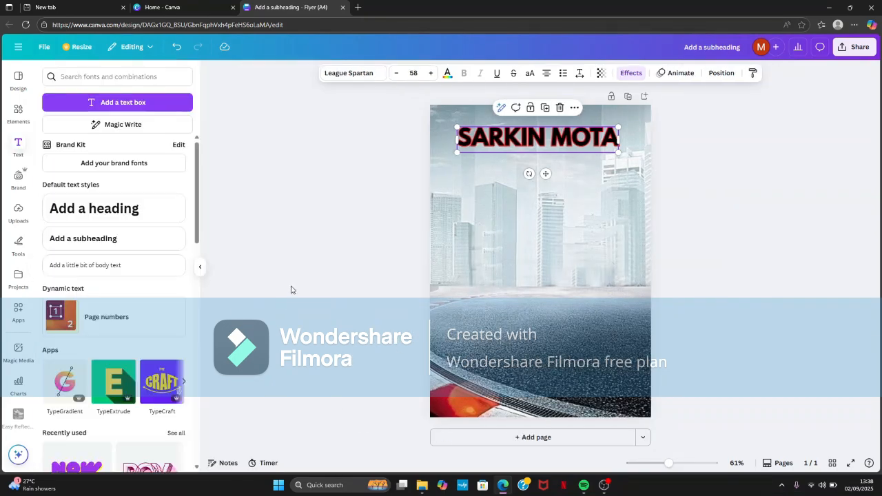
- Try the Curve shape on the SARKIN MOTA heading, and set its shape back to None
left_click(634, 75)
scroll(112, 311, "down", 1)
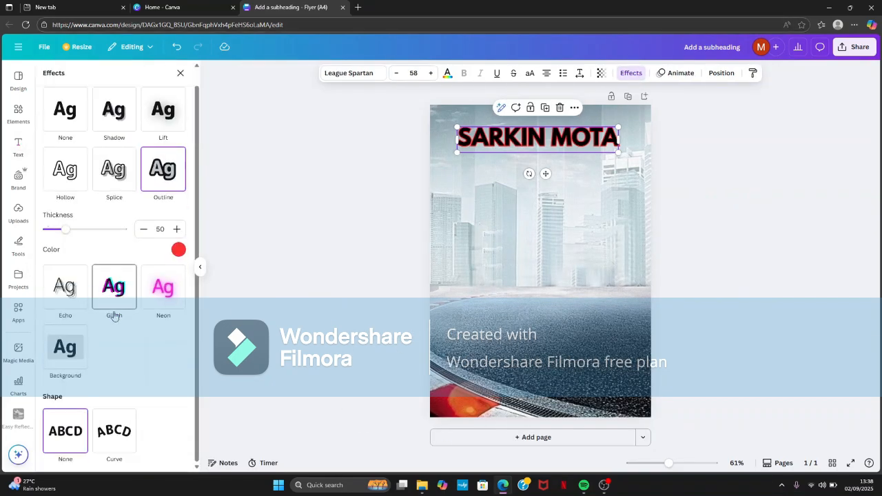
left_click(115, 449)
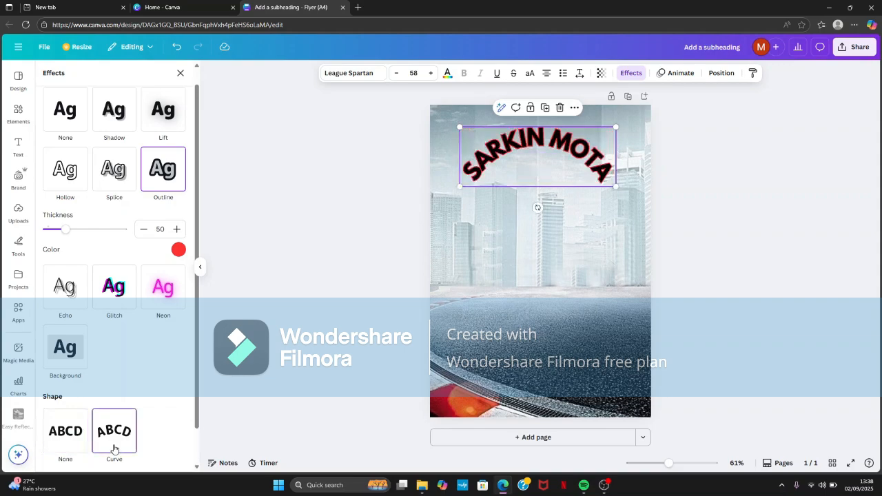
left_click(79, 441)
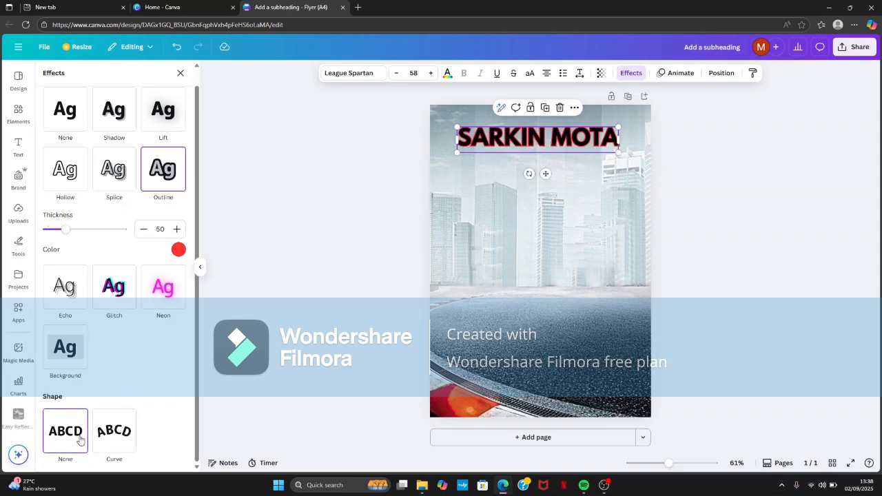
left_click(396, 288)
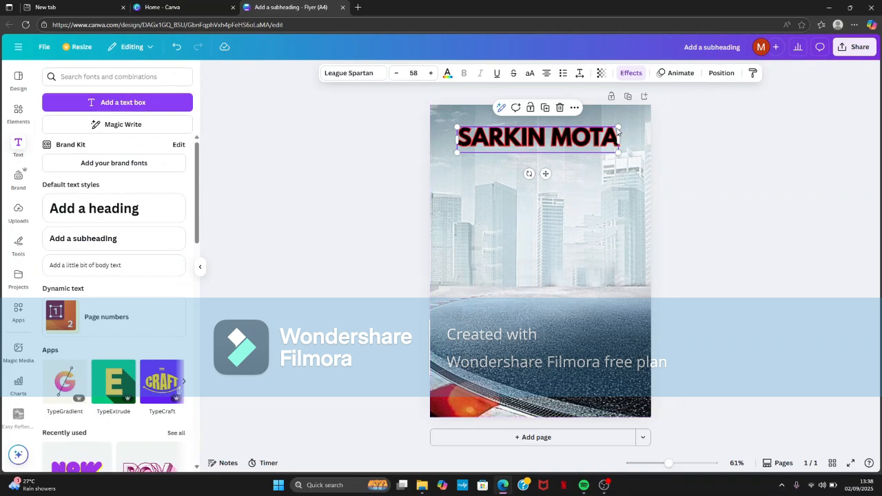
- Scale the SARKIN MOTA heading down to a font size of about 48
left_click_drag(618, 127, 591, 131)
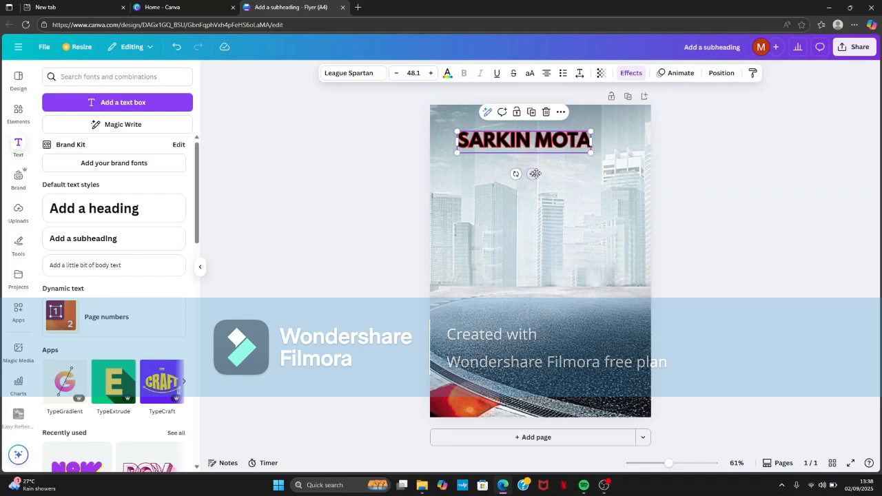
- Move the SARKIN MOTA heading toward the upper-left corner of the flyer page
left_click_drag(535, 173, 514, 170)
left_click(733, 150)
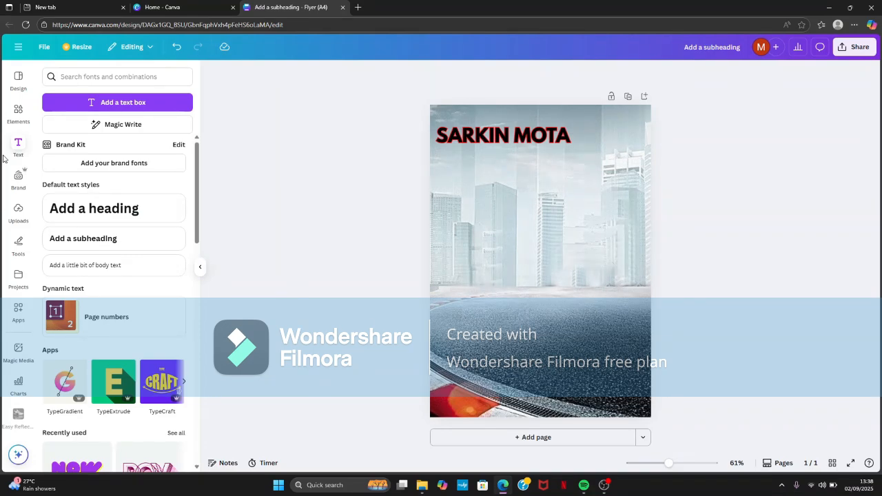
- Add a subheading directly under the SARKIN MOTA heading reading "CAR DEALERSHIP"
left_click(88, 243)
left_click_drag(549, 290, 515, 182)
key("BackSpace")
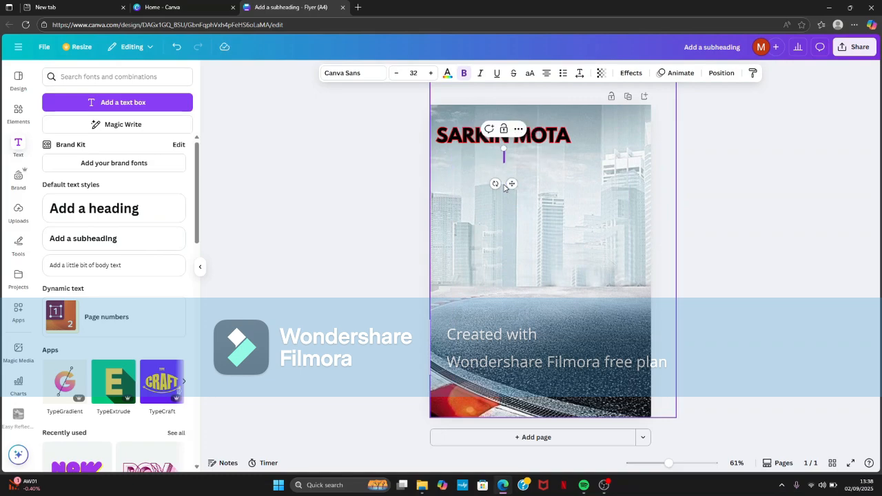
type("CATR")
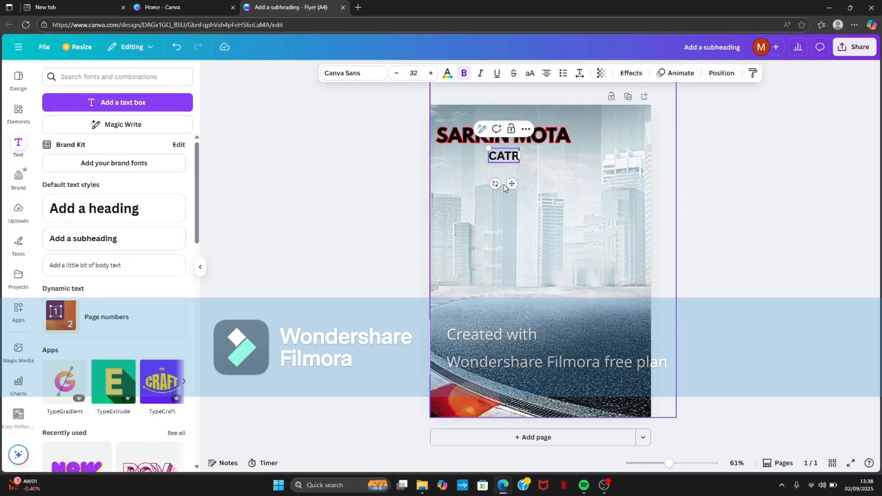
key("BackSpace")
key("BackSpace")
type("R DE")
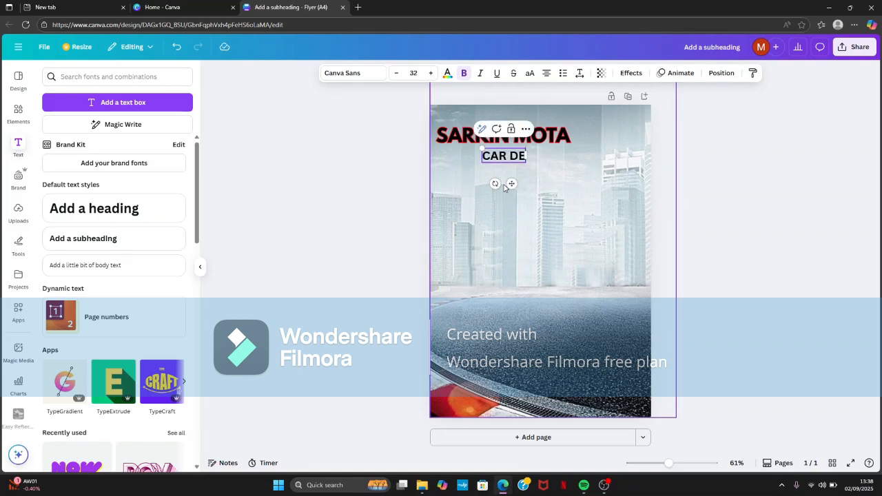
type("ALERSHIP")
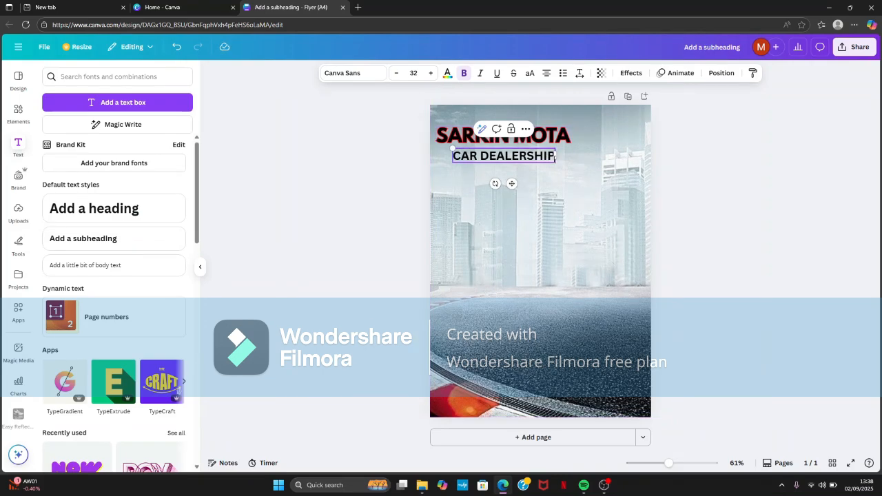
- Set the CAR DEALERSHIP subheading to Chunk Five at font size 24 and move it slightly closer to the heading
left_click_drag(555, 156, 449, 156)
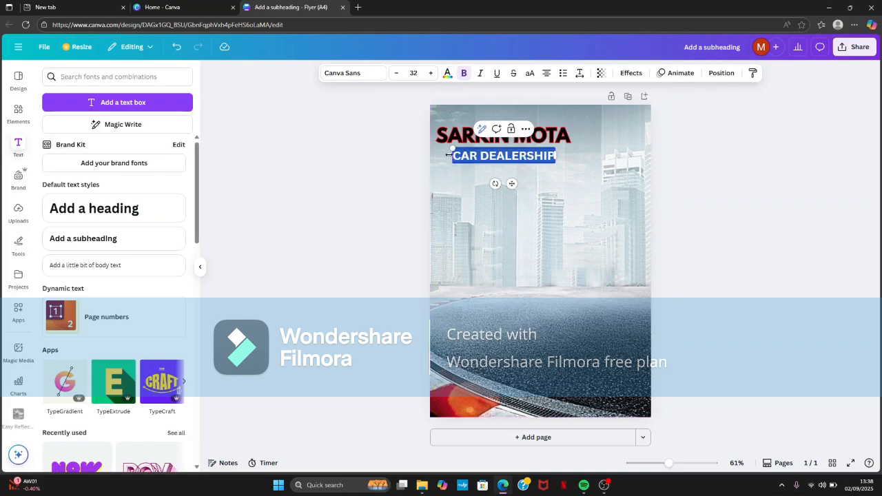
left_click(392, 74)
left_click(392, 75)
left_click(392, 75)
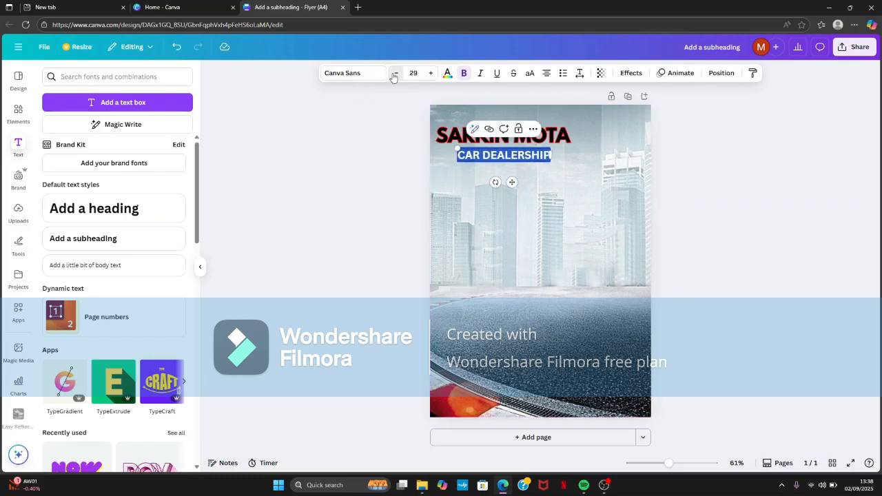
left_click(392, 74)
left_click(369, 81)
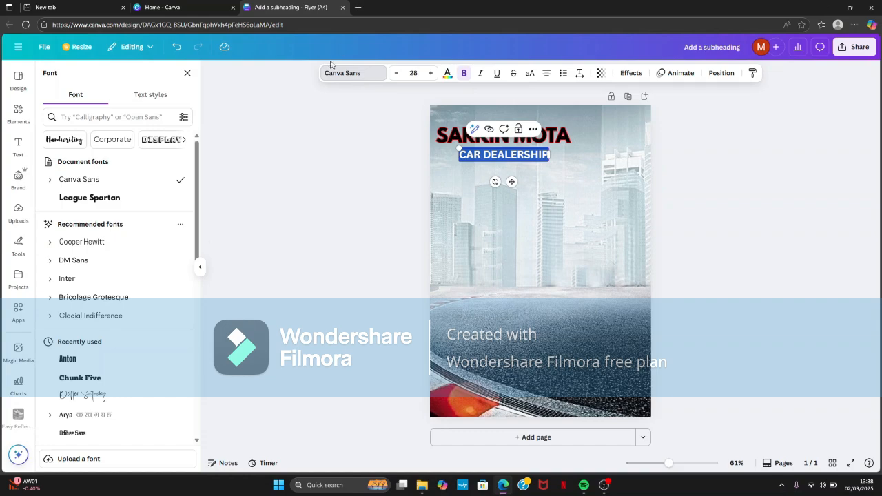
left_click(72, 379)
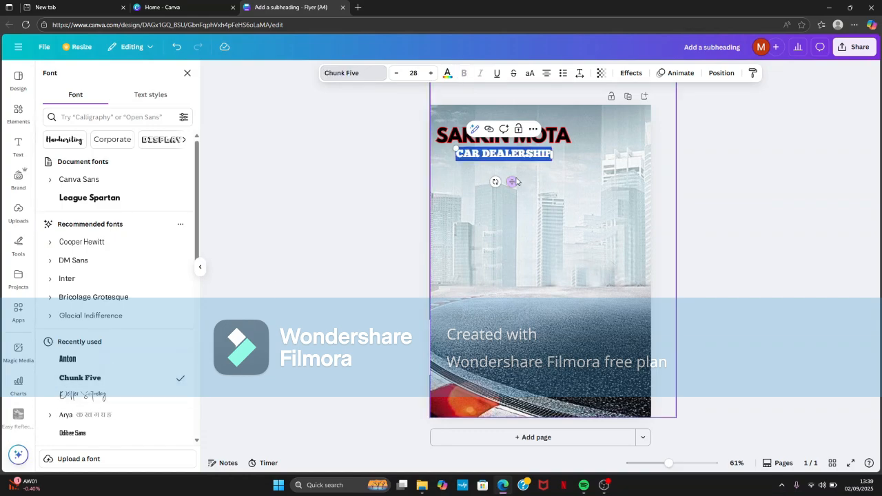
left_click_drag(515, 181, 515, 176)
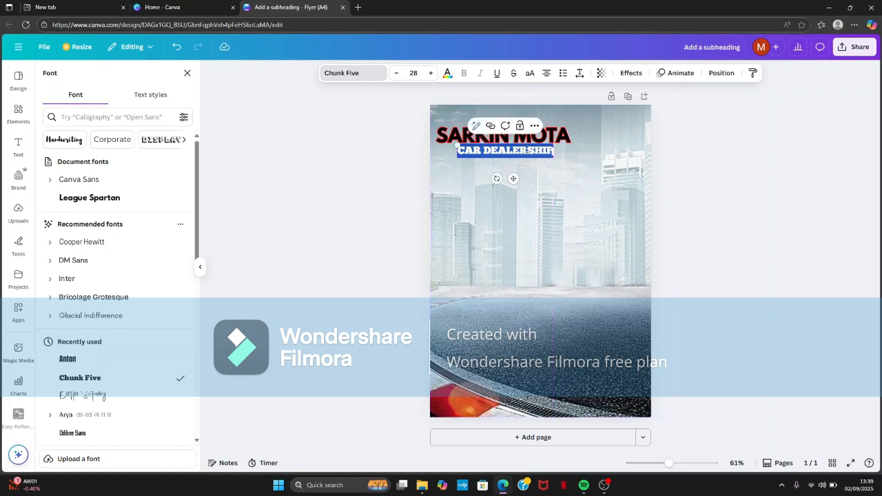
left_click(396, 73)
left_click(396, 73)
left_click(396, 73)
left_click(396, 73)
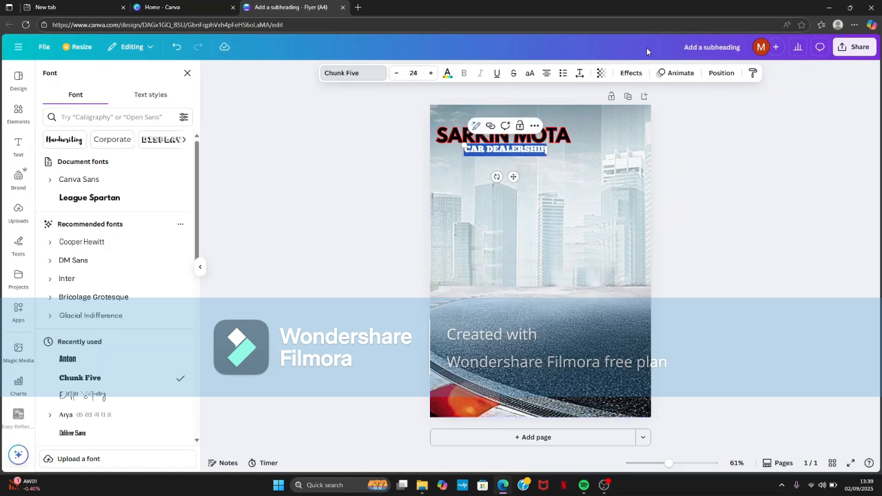
- Apply the Splice effect to the CAR DEALERSHIP subheading
left_click(623, 73)
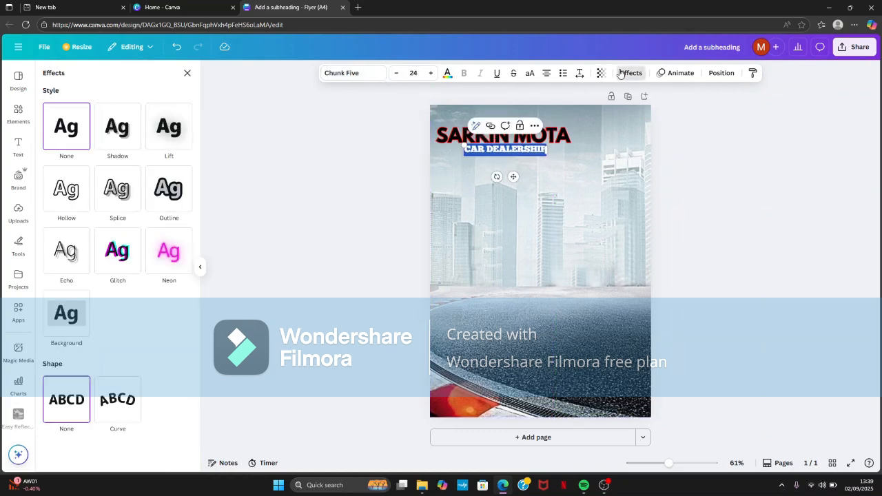
left_click(121, 190)
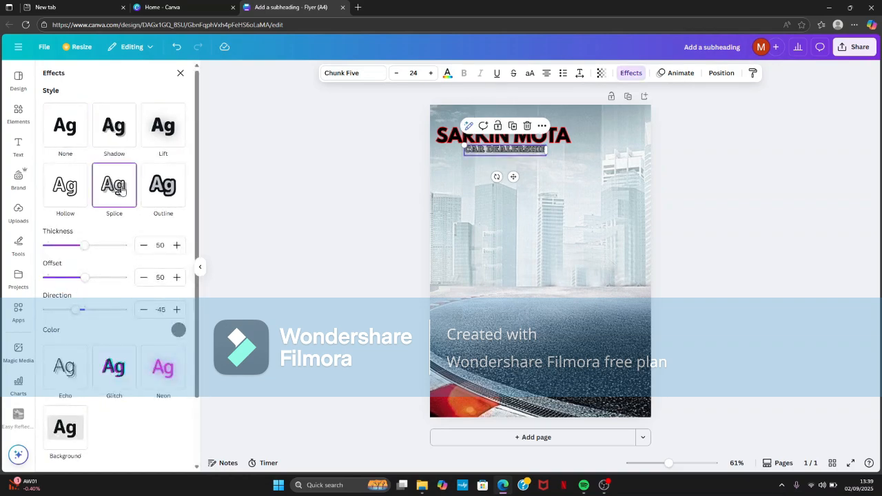
left_click(291, 177)
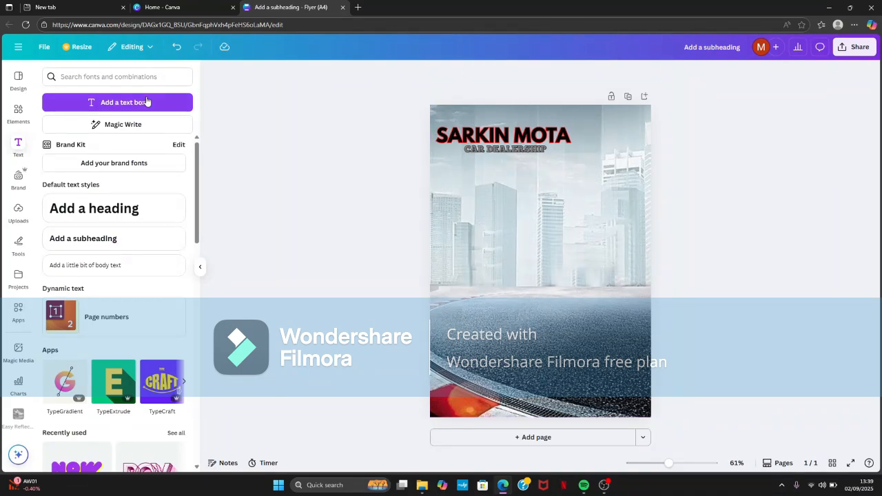
- Add a rounded square shape and stretch it into a tall panel covering the left half of the page below the headings
left_click(17, 112)
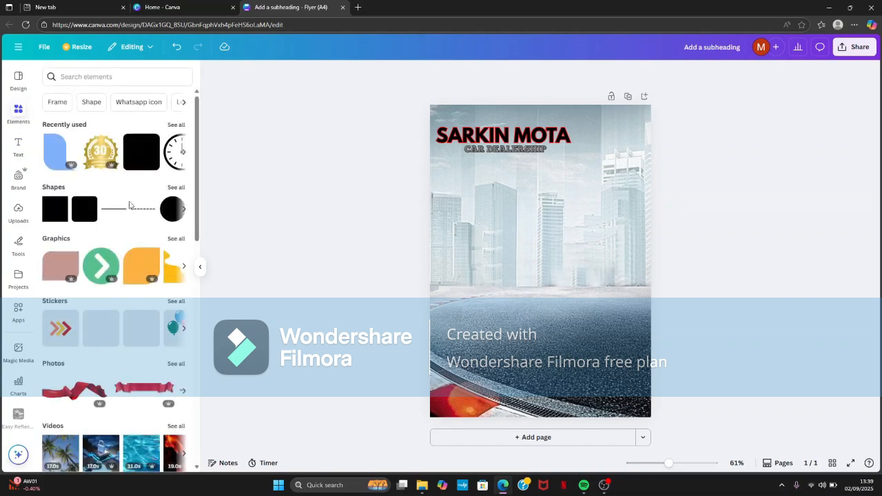
left_click(142, 159)
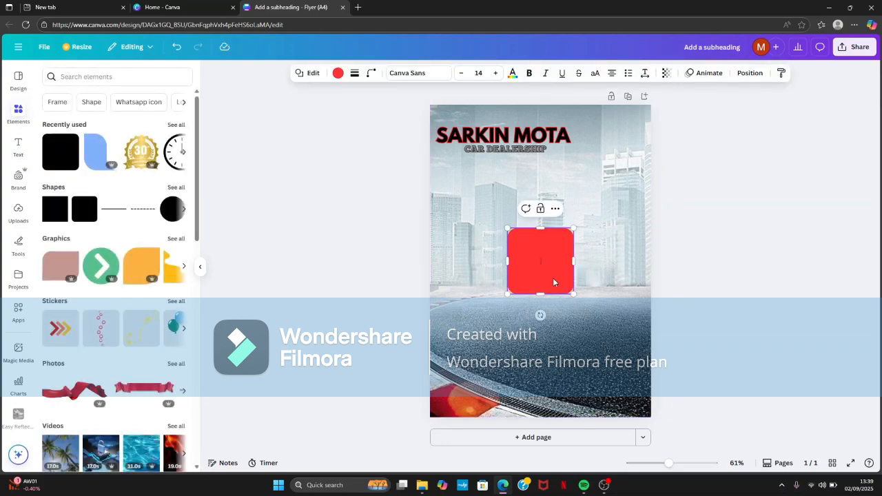
left_click_drag(555, 282, 478, 283)
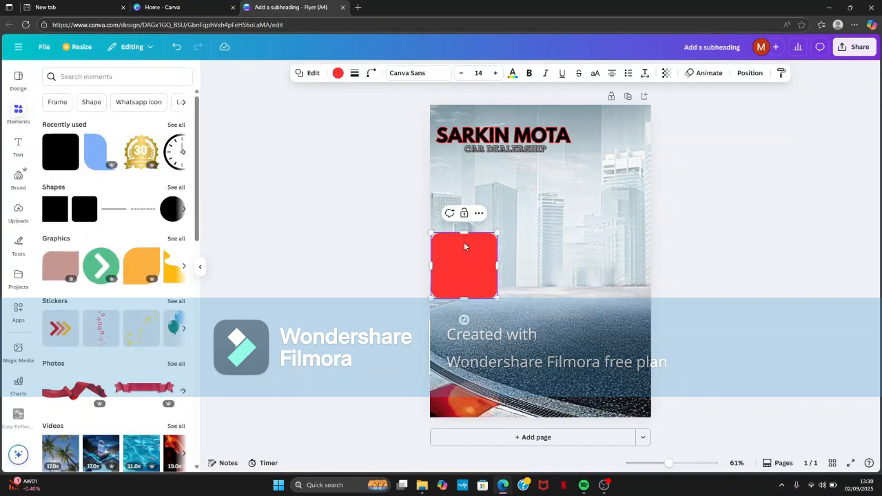
left_click_drag(464, 234, 464, 182)
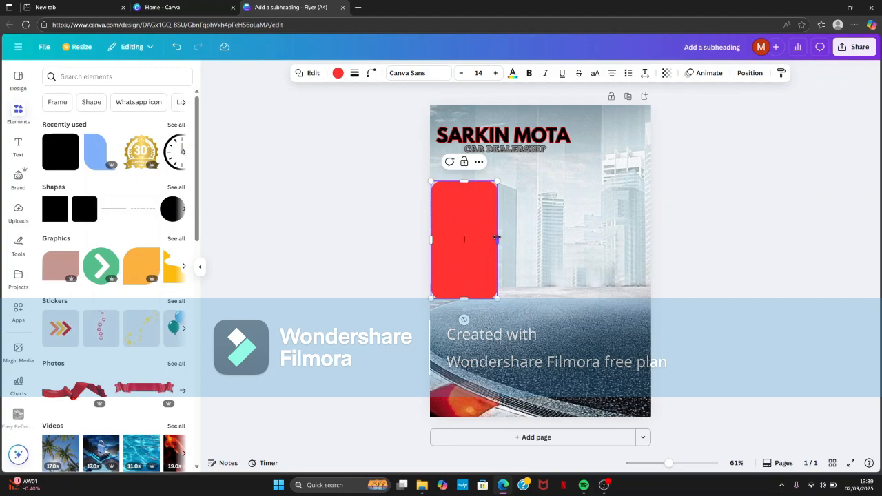
left_click_drag(497, 239, 539, 239)
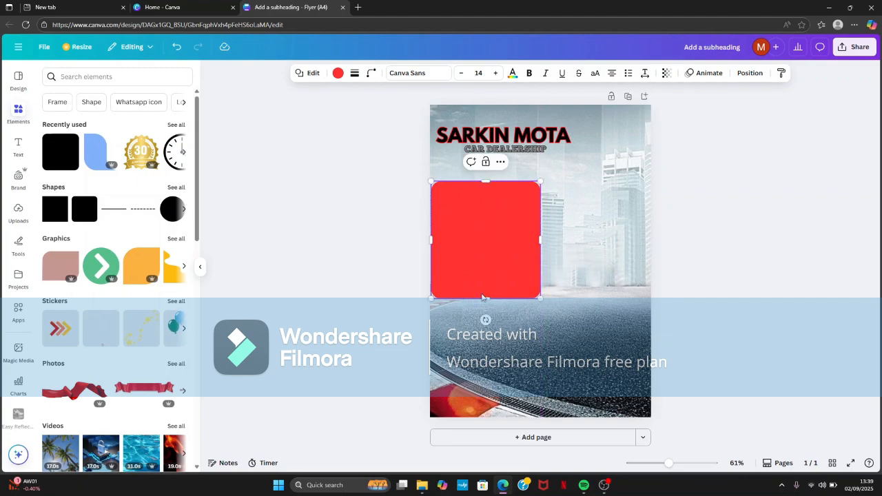
left_click_drag(484, 299, 487, 359)
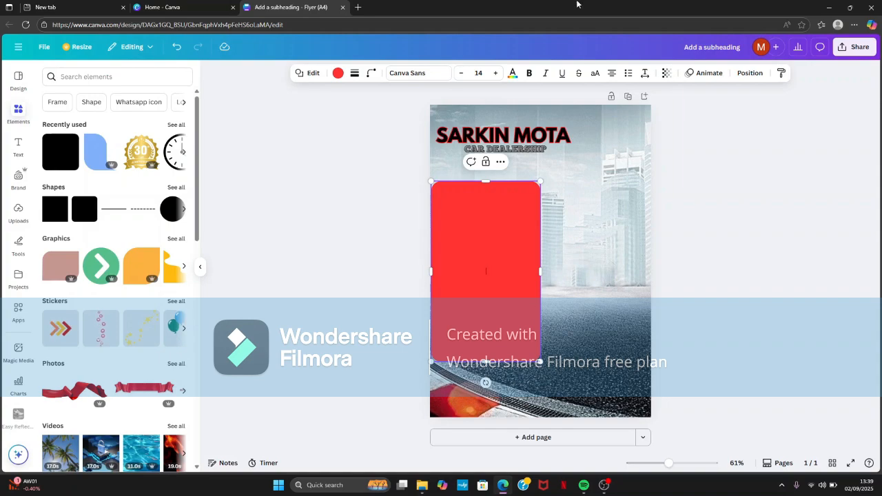
- Set the red rounded panel's transparency to 38
left_click(666, 73)
left_click_drag(687, 111, 646, 129)
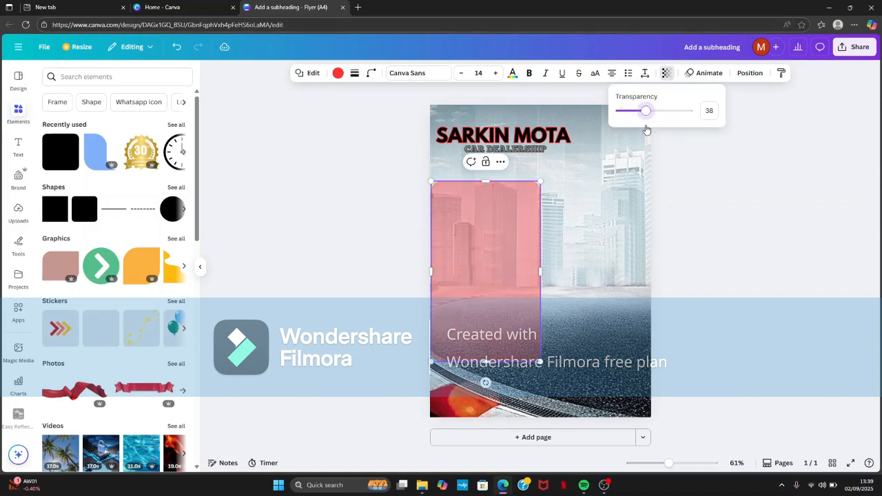
left_click(712, 188)
left_click(711, 188)
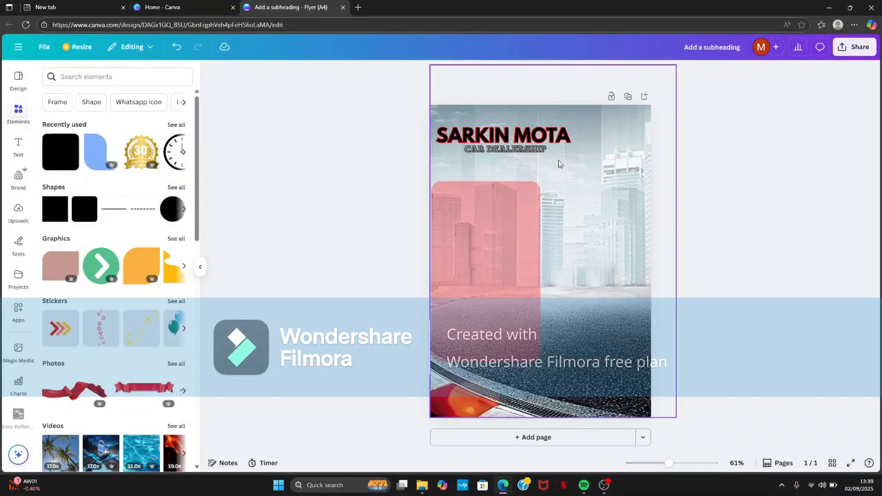
- Add a subheading near the upper edge of the red panel reading "SARKIN MOTA"
left_click(20, 155)
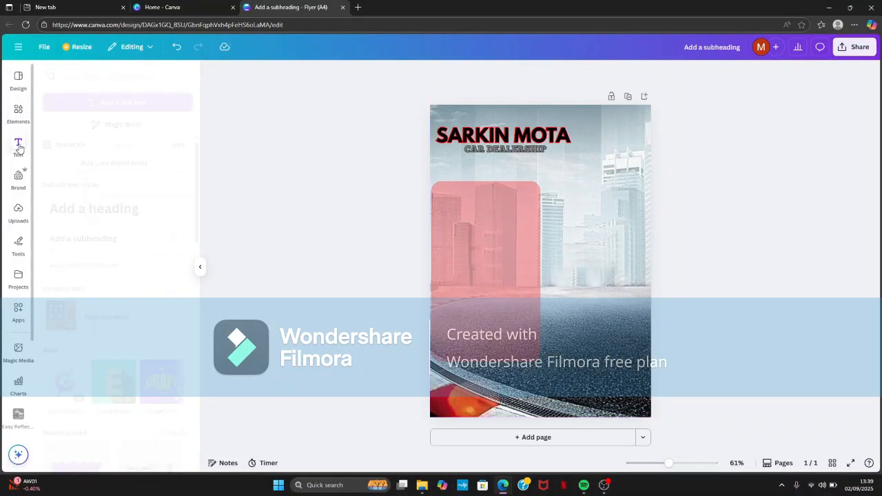
left_click(97, 247)
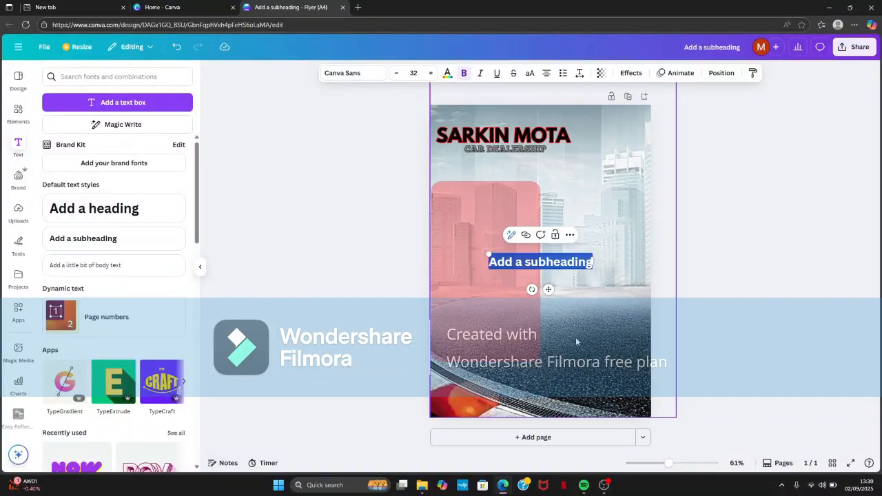
left_click_drag(549, 290, 494, 228)
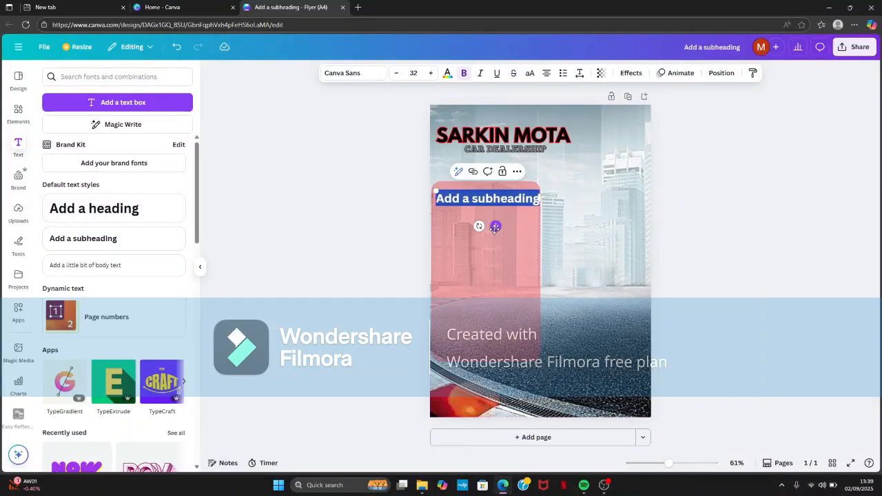
type("SAE")
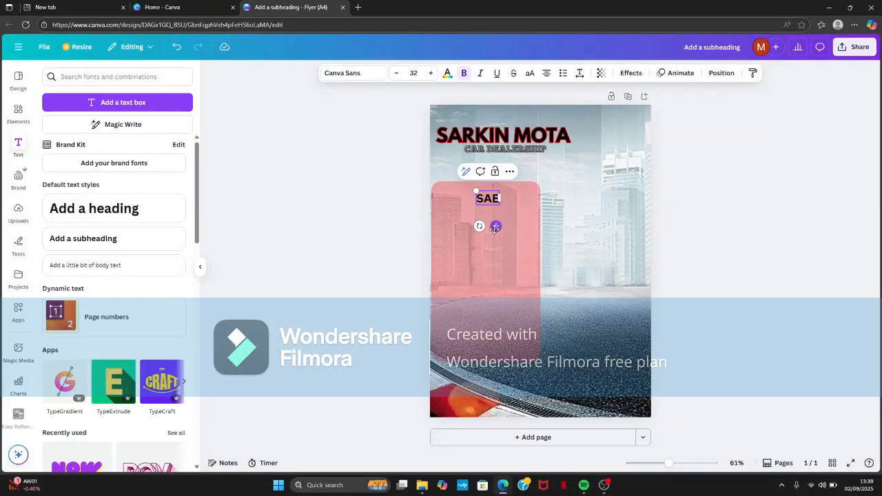
key("BackSpace")
type("RKIN")
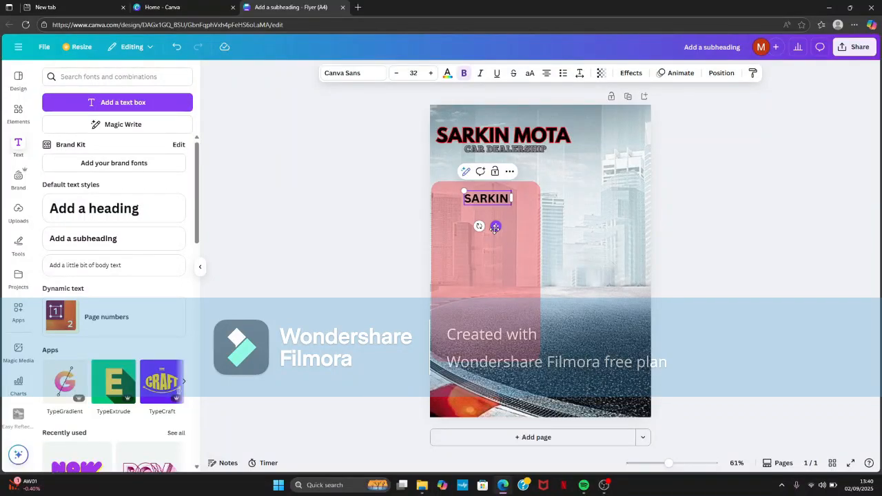
type(" MOTA")
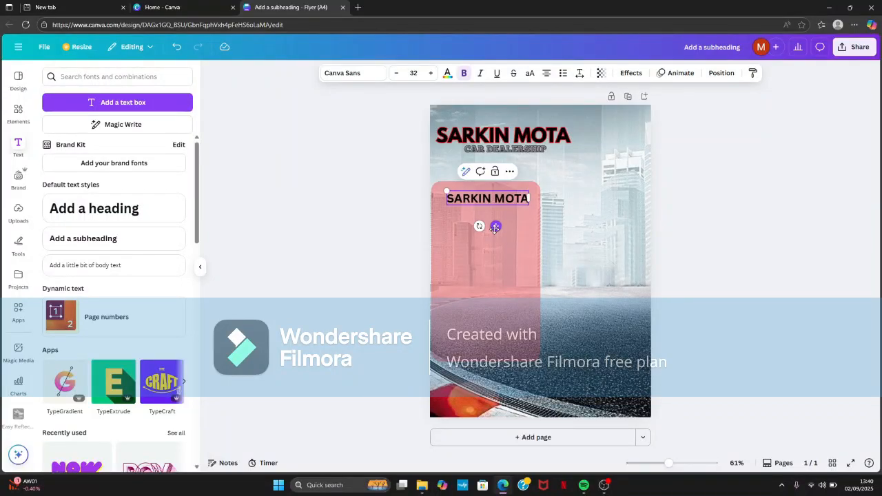
key("Return")
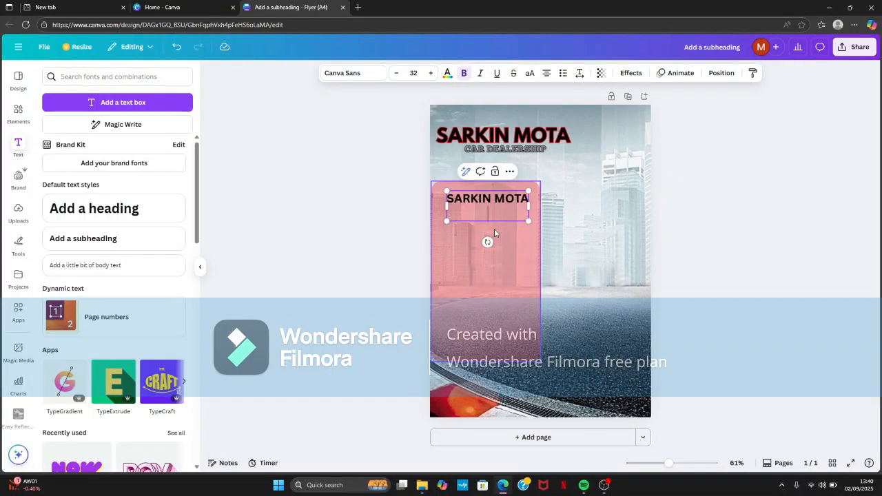
type("SA")
key("BackSpace")
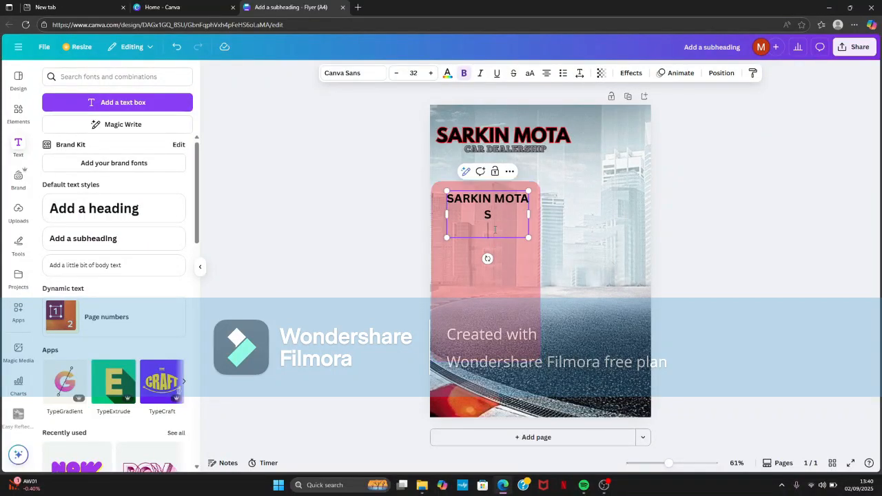
key("BackSpace")
key("BackSpace")
key("Return")
type("Sarki")
type("ng")
key("BackSpace")
key("BackSpace")
key("BackSpace")
key("BackSpace")
key("BackSpace")
key("BackSpace")
key("BackSpace")
key("BackSpace")
key("BackSpace")
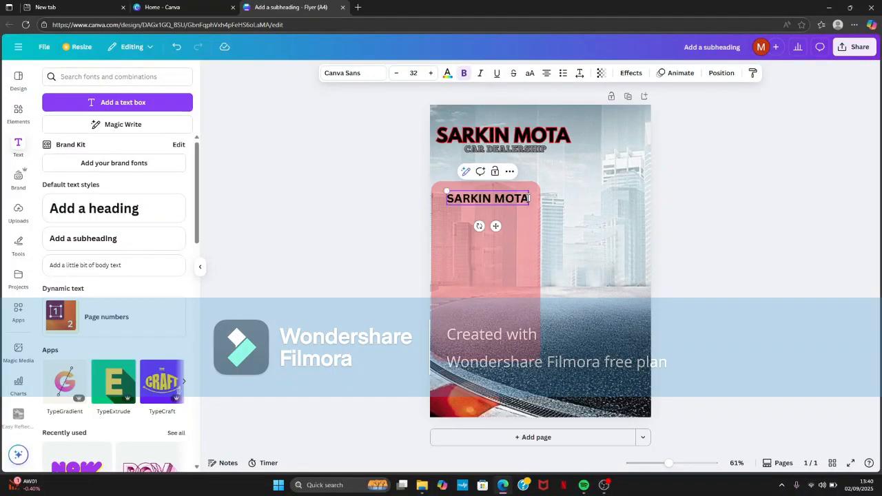
- Add a second line below SARKIN MOTA in the panel text reading "Sarkin Mota is your number one automobile dealership from,"
key("Return")
type("sa")
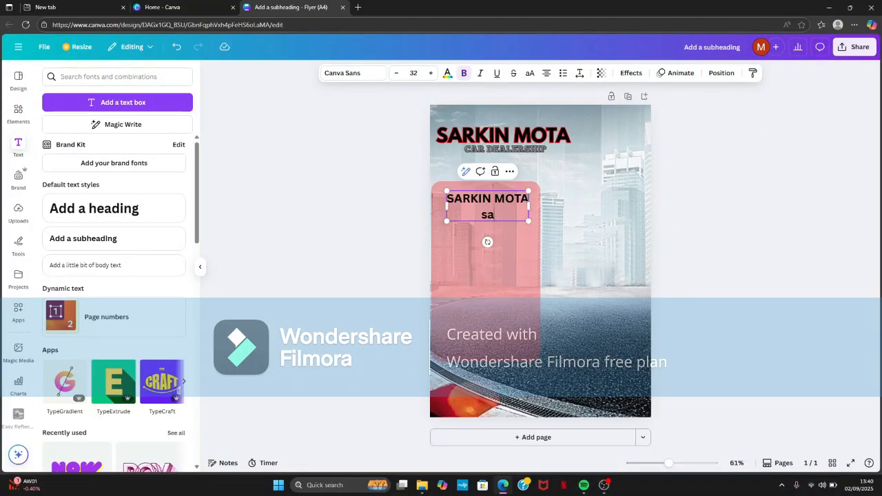
key("BackSpace")
type("Sarkin m")
key("BackSpace")
key("BackSpace")
key("Num_Lock")
type("MO")
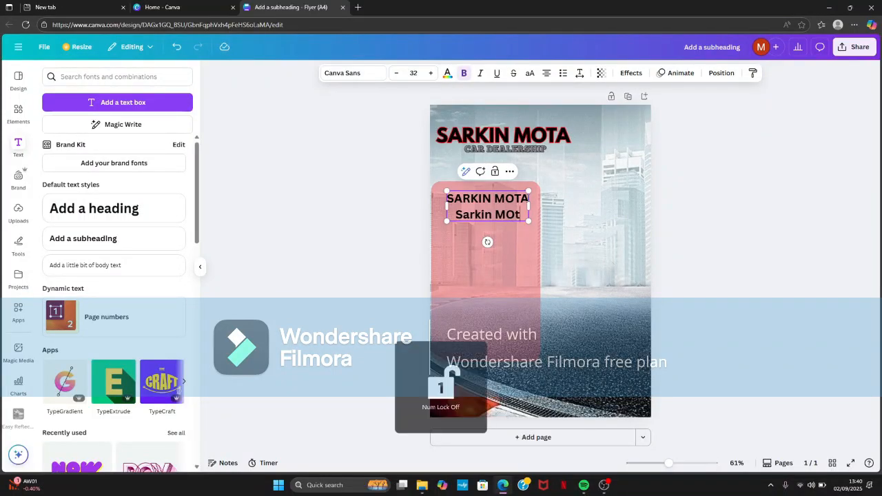
key("BackSpace")
type("o")
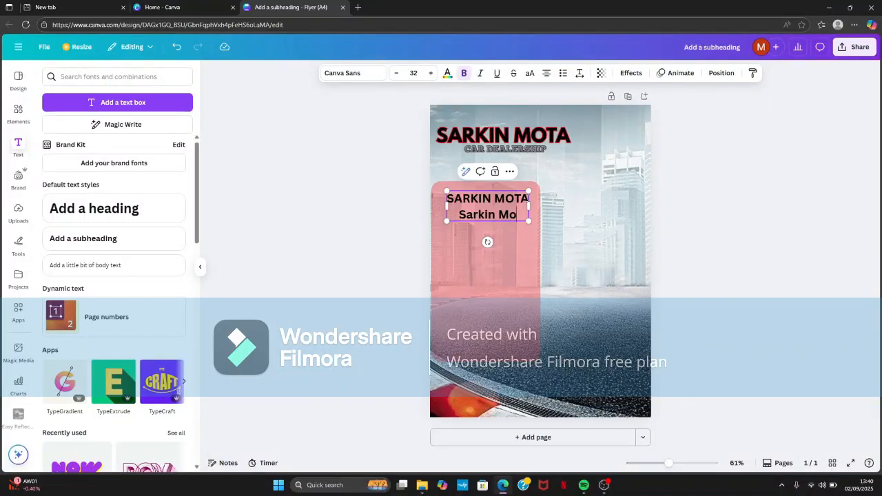
type("ta is your")
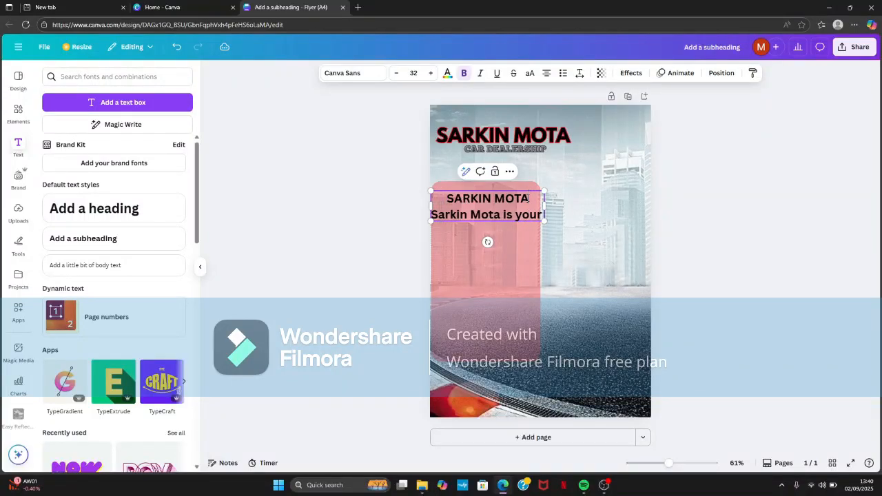
type(" number")
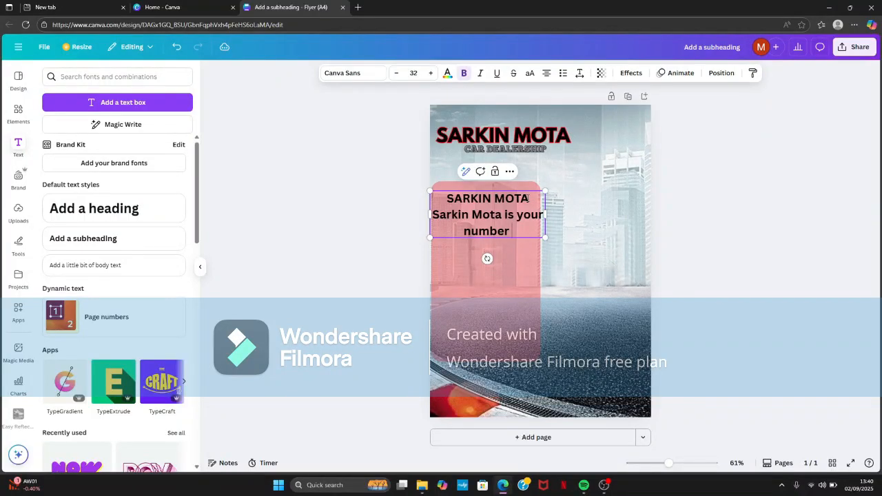
type(" one")
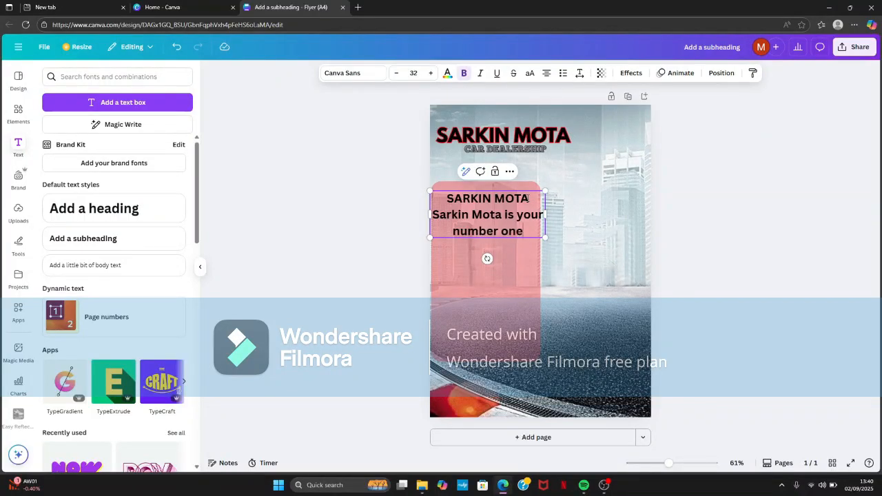
type(" a")
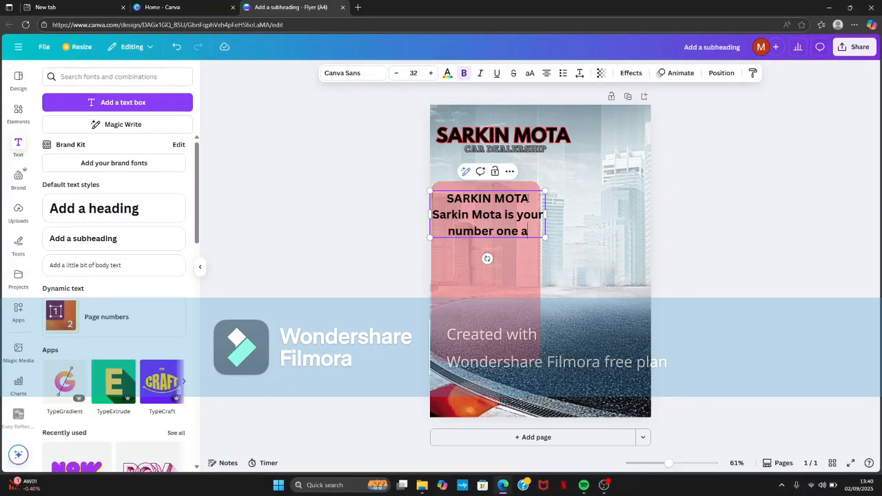
type("utom")
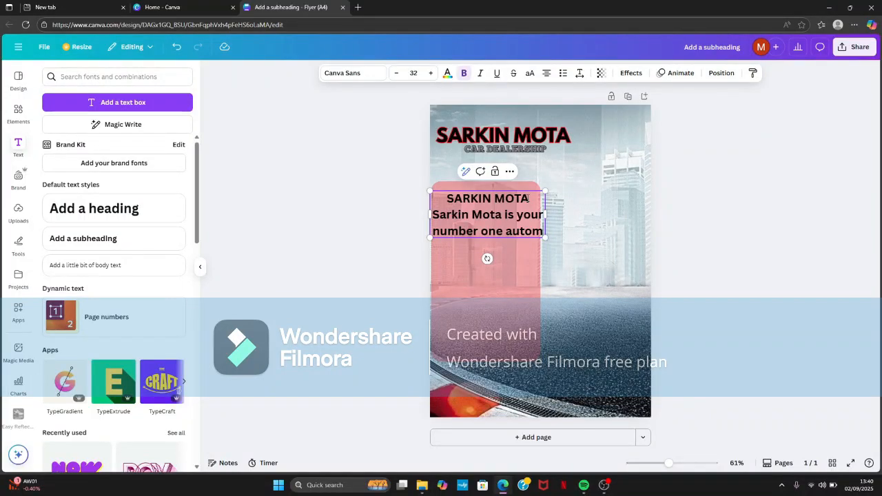
type("obile d")
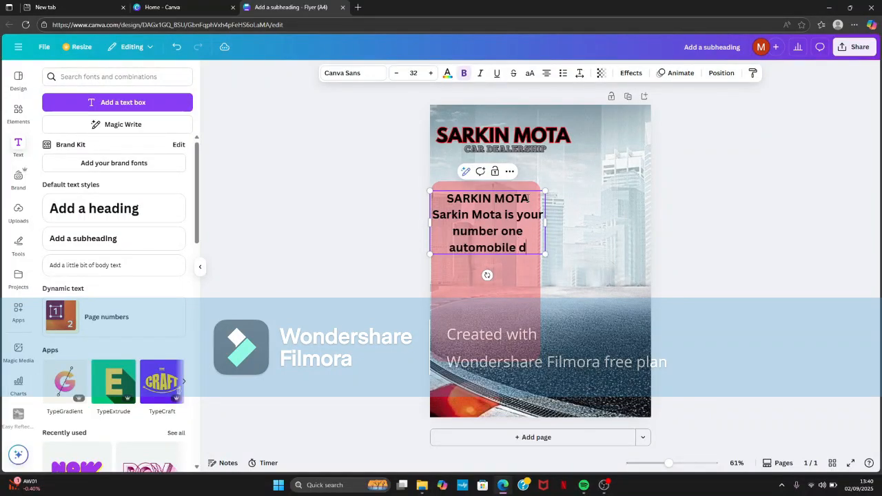
type("ealership")
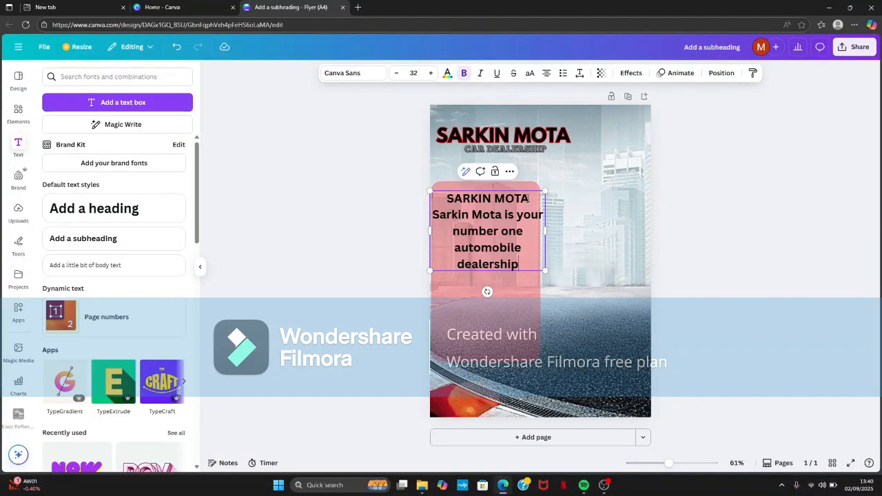
type(" from")
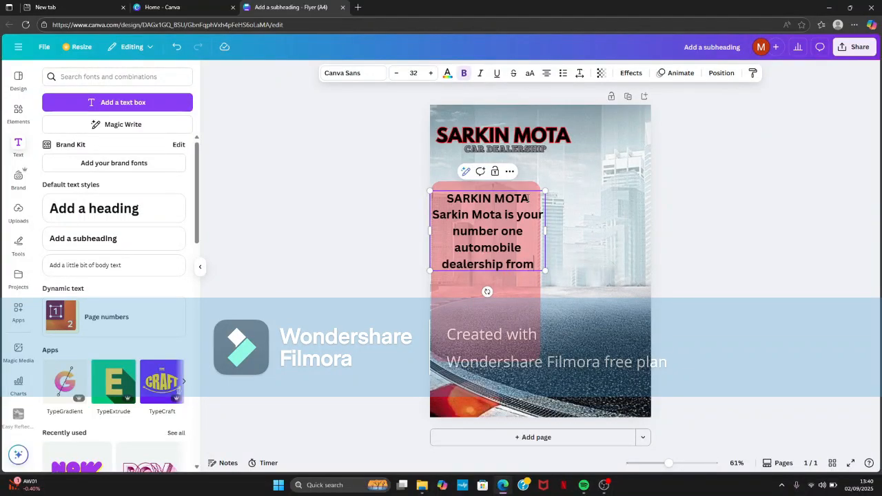
type(",")
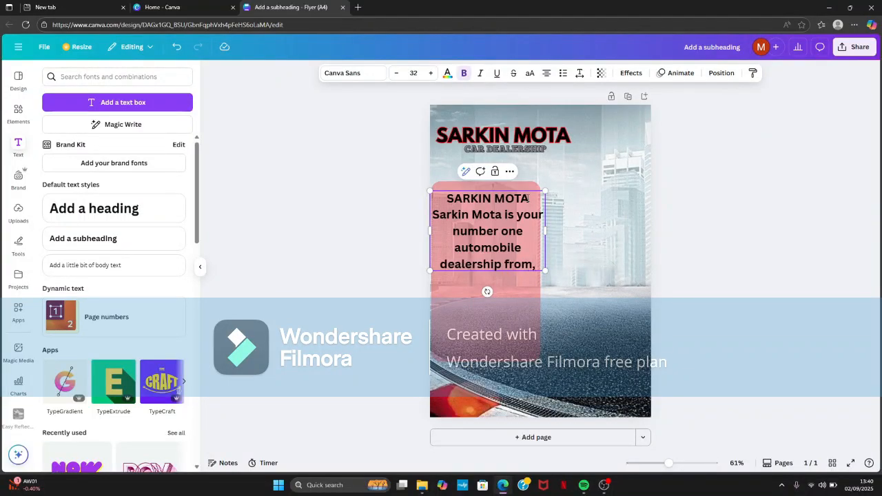
- Add a bulleted list under the dealership sentence with the items "Sports cars", "Electric cars" and "Luxury cars"
left_click(562, 73)
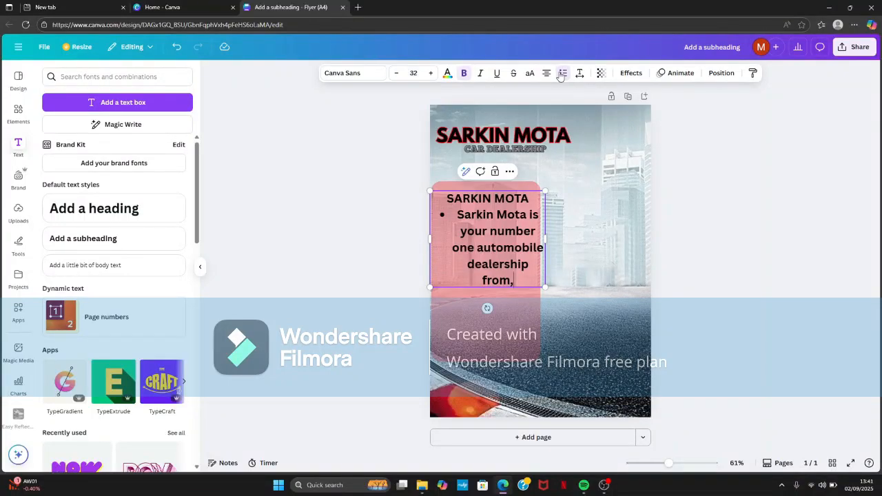
left_click(560, 74)
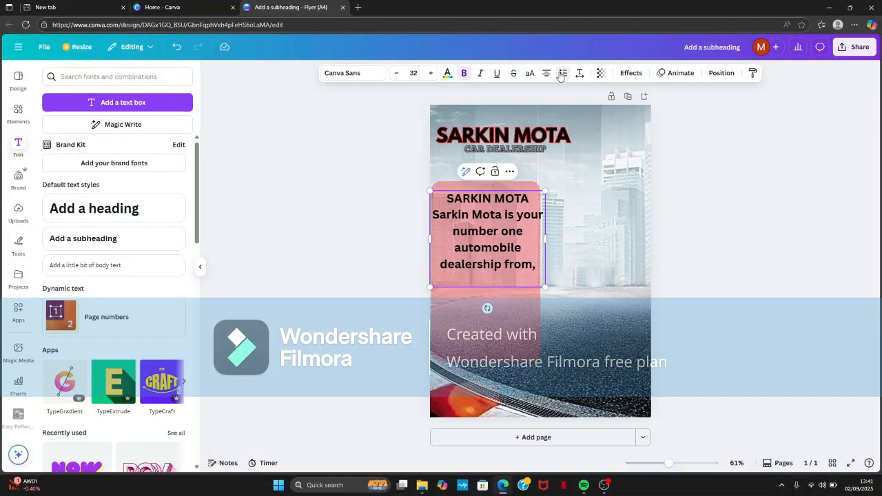
left_click(561, 73)
type("Sports cars")
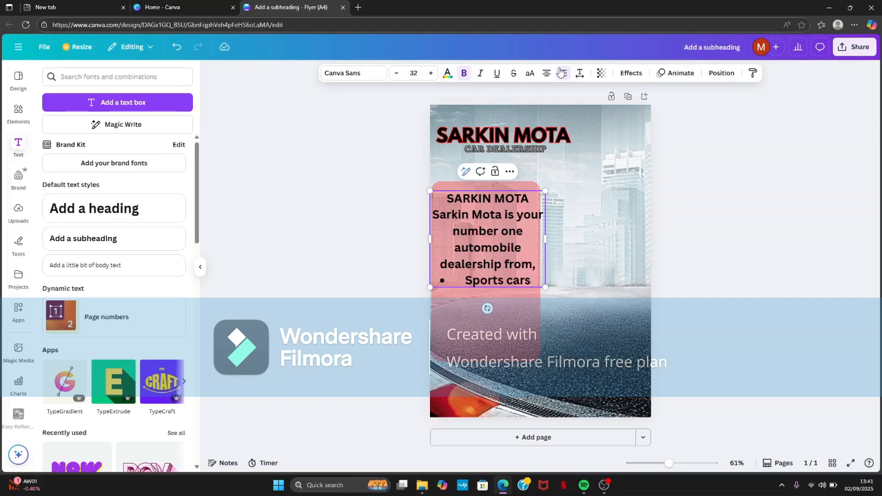
key("Return")
type("el")
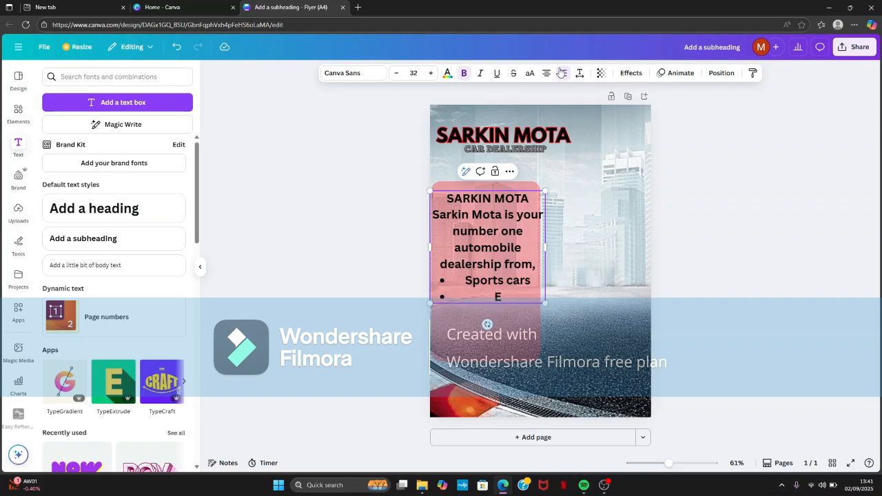
type("lectric cars")
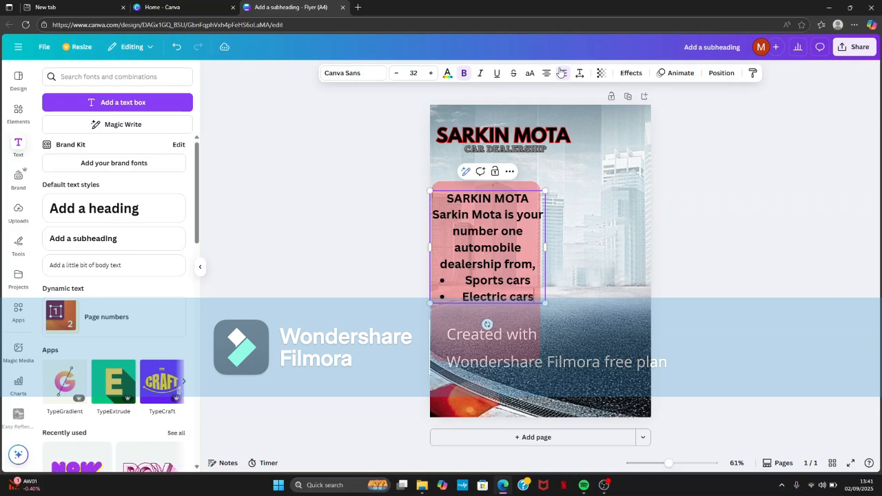
key("Return")
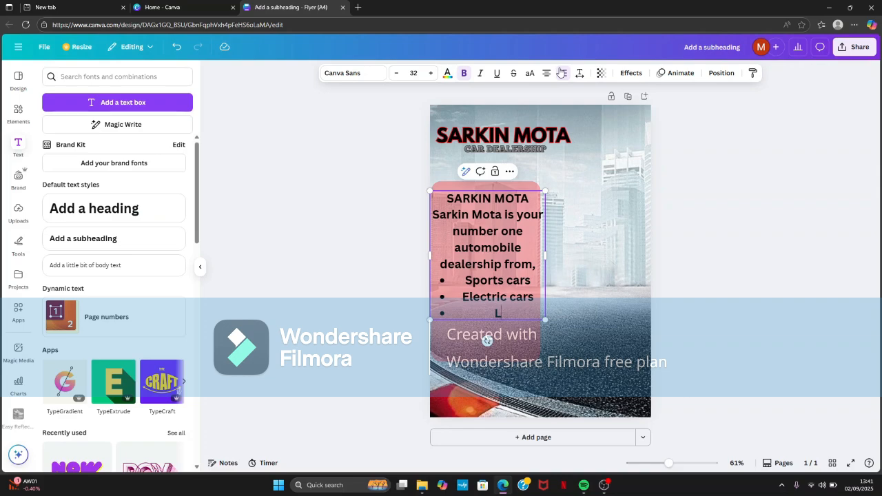
type("xury cars")
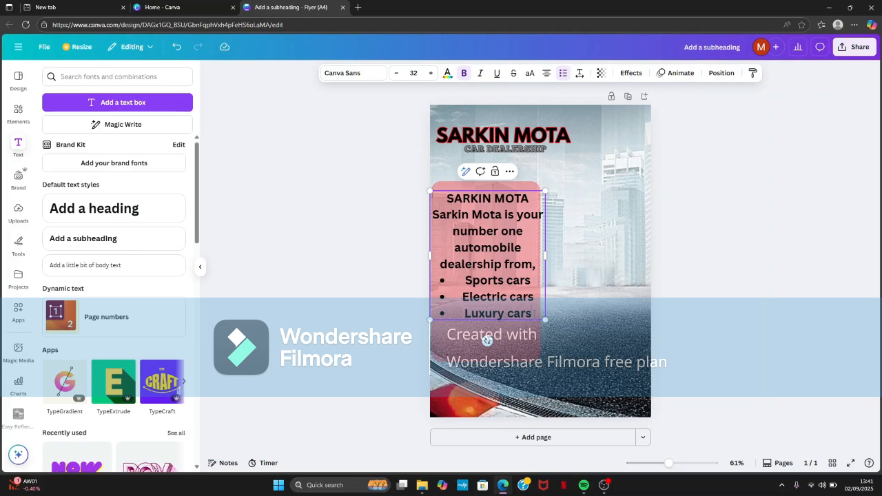
- Try justified alignment on the whole text block and reduce its font size to 21.5
left_click_drag(531, 313, 423, 203)
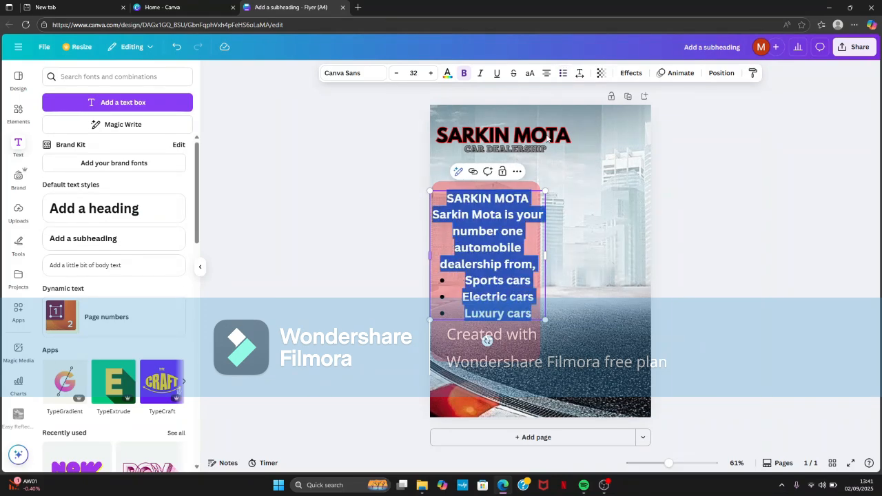
left_click(548, 74)
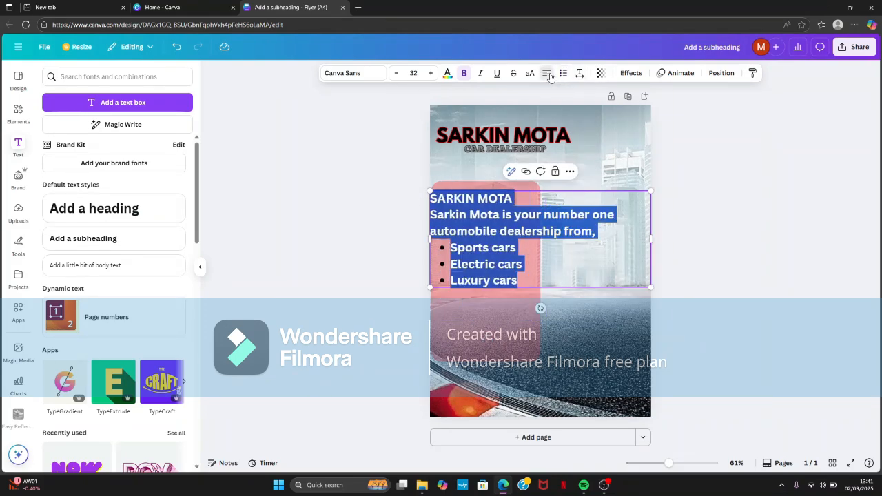
left_click(550, 76)
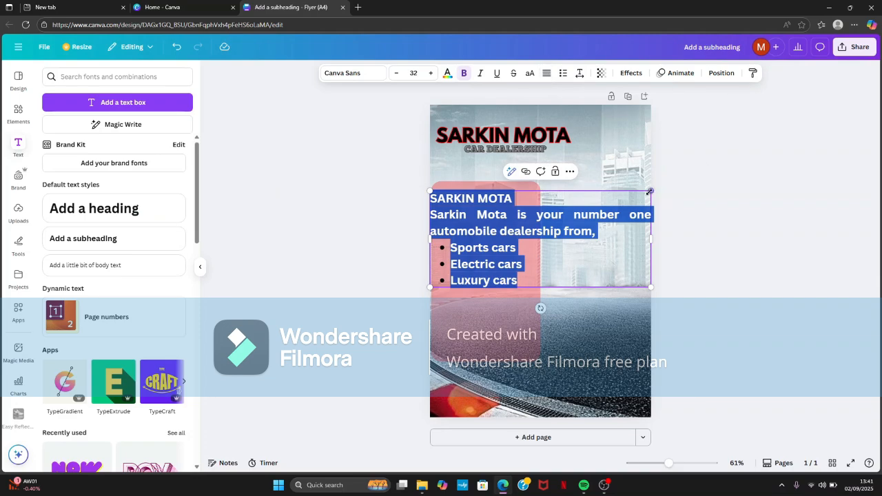
left_click_drag(651, 191, 592, 216)
left_click(397, 73)
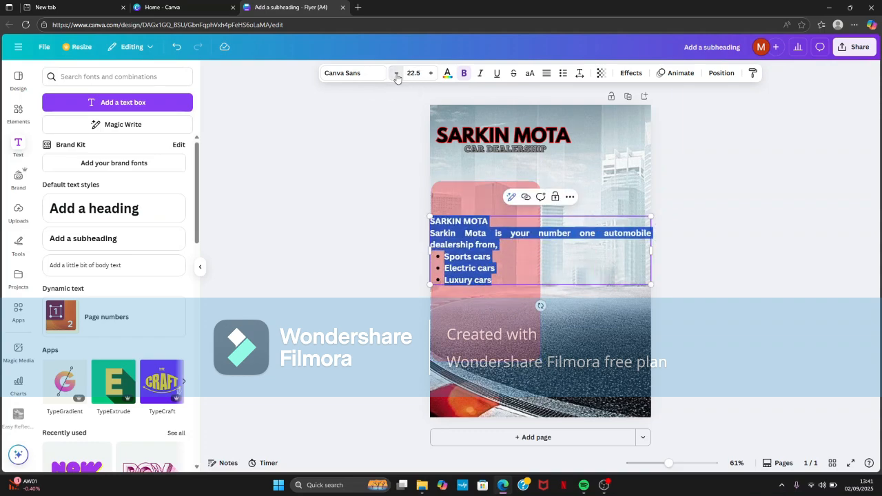
left_click(396, 73)
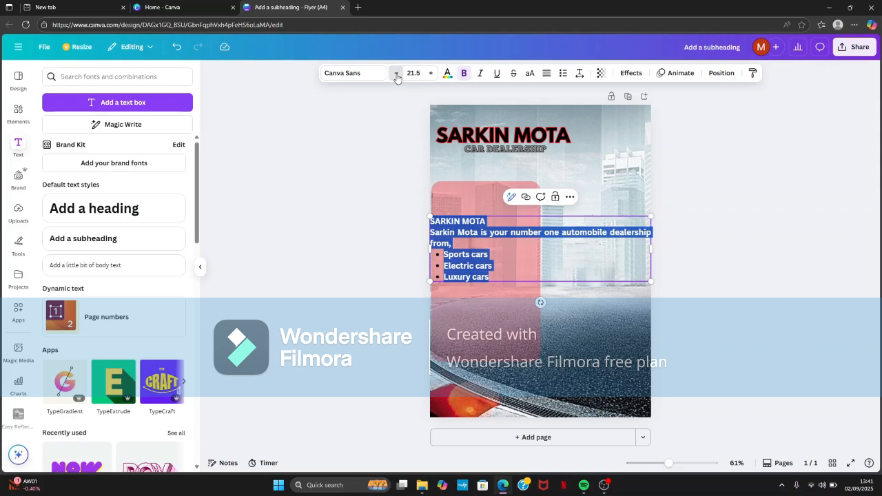
left_click(546, 74)
left_click(546, 73)
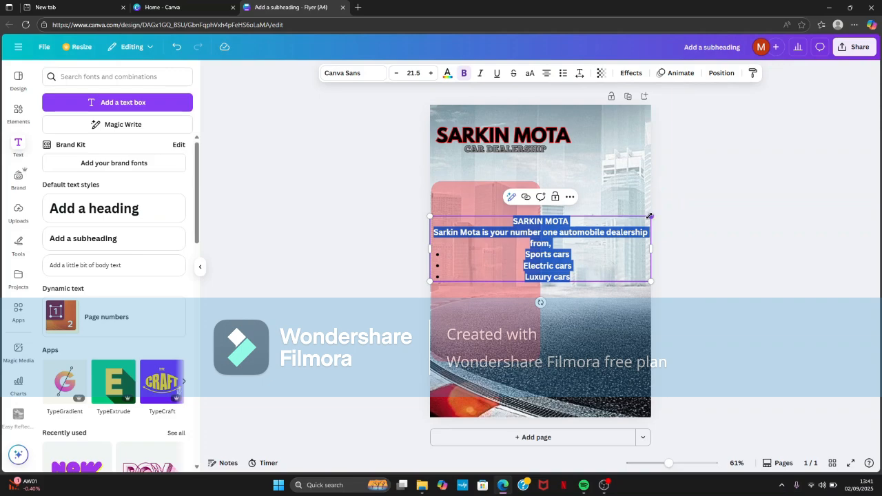
- Scale the text block down to the red panel's width and set its font size to 27.8
left_click_drag(650, 216, 530, 217)
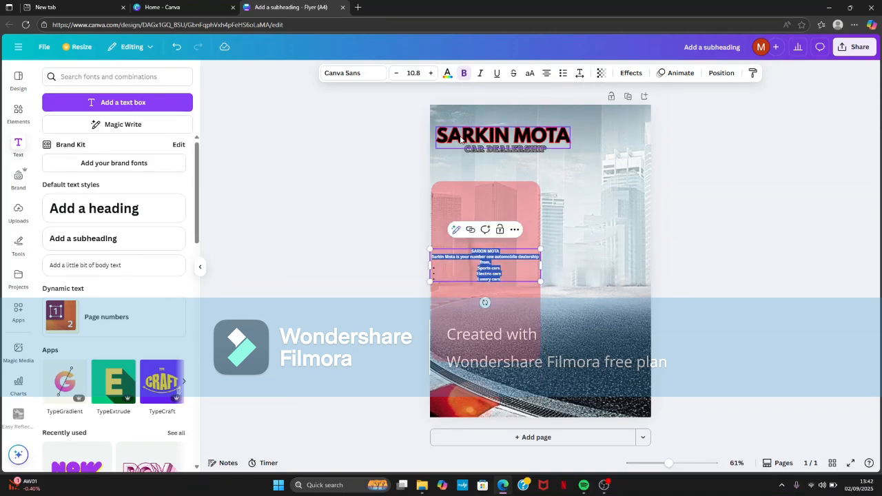
left_click(432, 73)
left_click(432, 73)
left_click(432, 73)
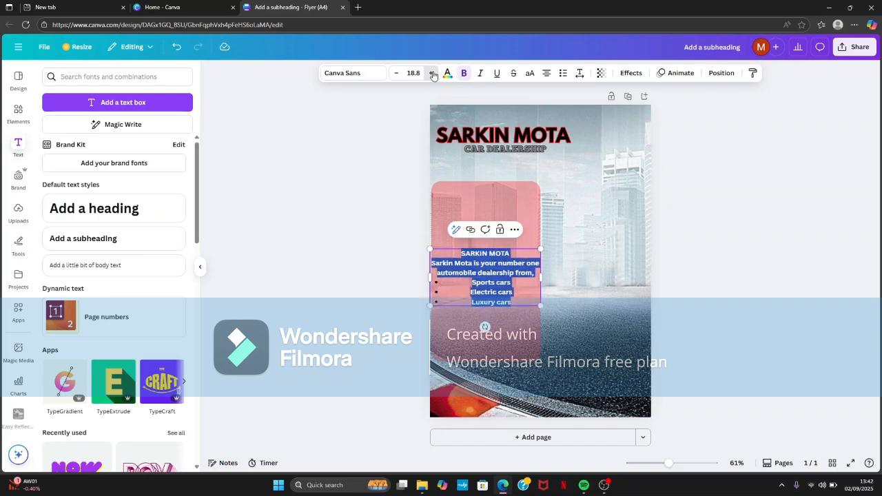
left_click(432, 73)
left_click(432, 73)
left_click(432, 73)
left_click(432, 73)
left_click(432, 73)
left_click(432, 73)
left_click(431, 73)
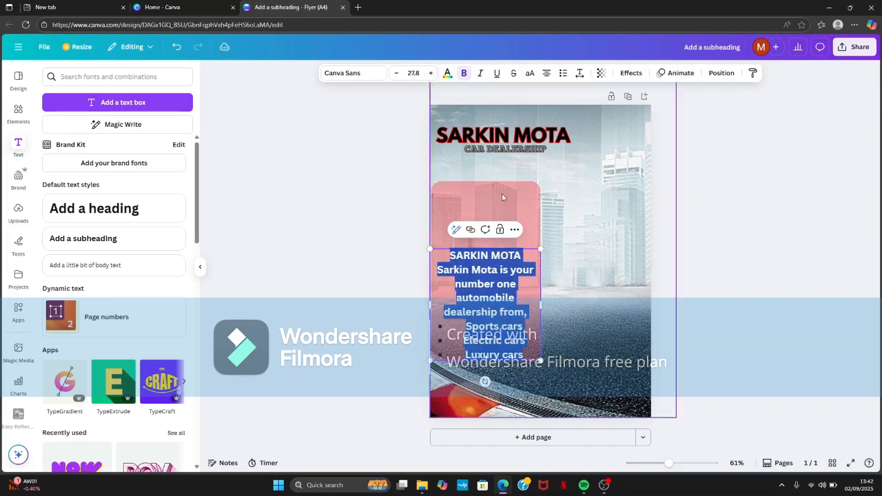
- Move the text block up to the red panel's upper edge and left-align it
left_click(556, 329)
left_click_drag(504, 326, 502, 271)
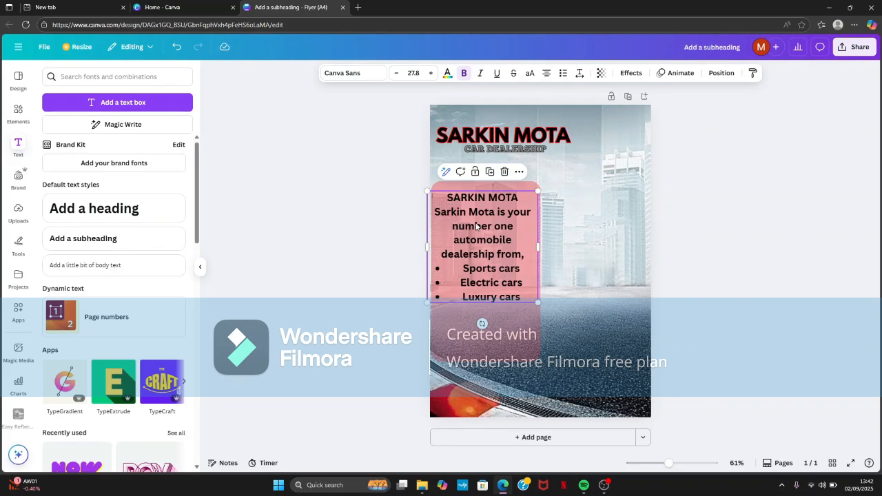
left_click(549, 76)
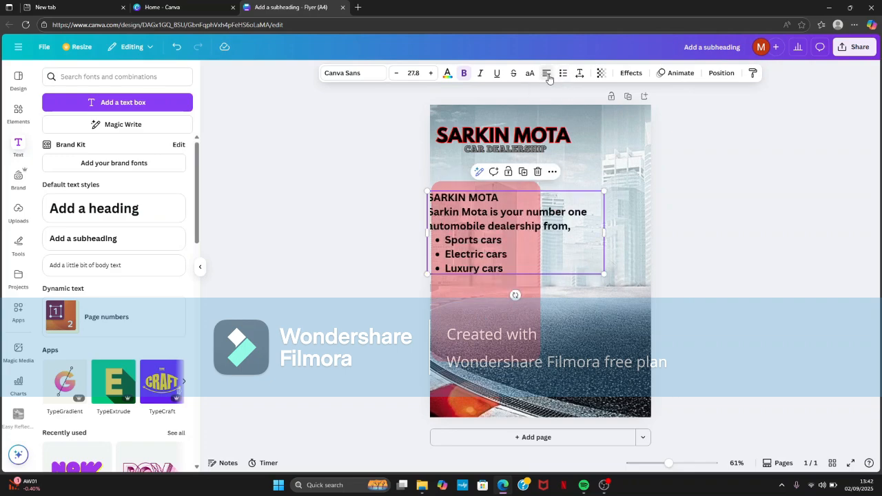
- Widen the red panel to about three quarters of the page width and shift the text block inside its left edge
left_click(506, 316)
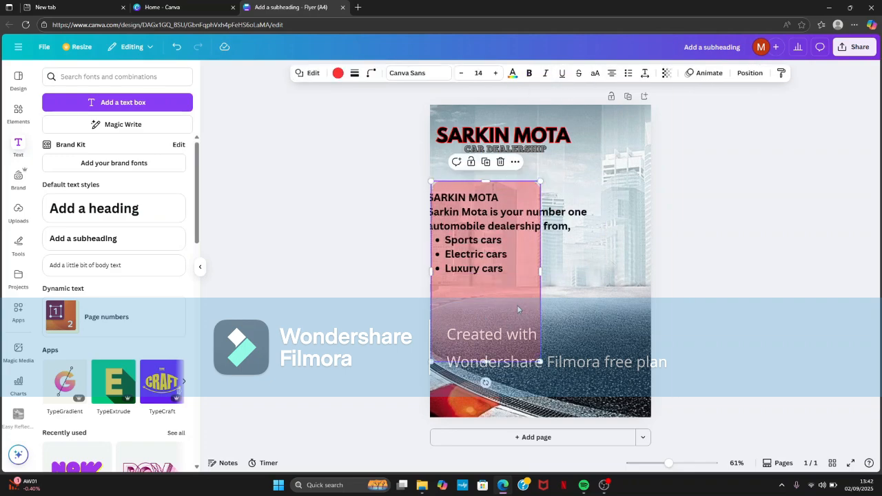
left_click_drag(541, 271, 594, 271)
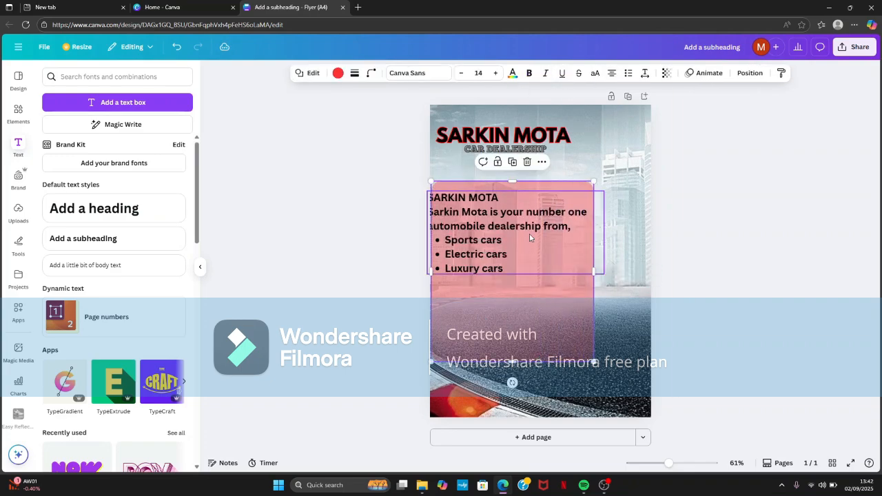
left_click_drag(476, 235, 491, 227)
left_click(478, 229)
- Extend the red panel slightly past the longest text line and set its transparency to 22
left_click(585, 320)
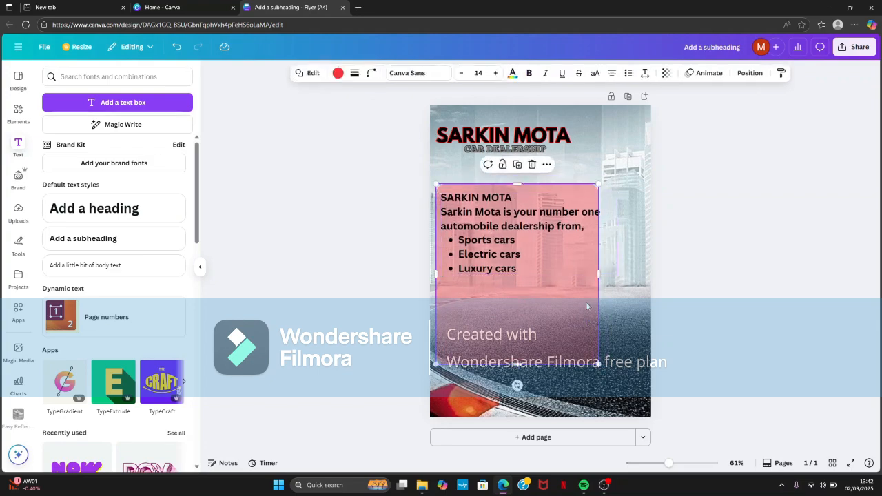
left_click_drag(599, 275, 603, 274)
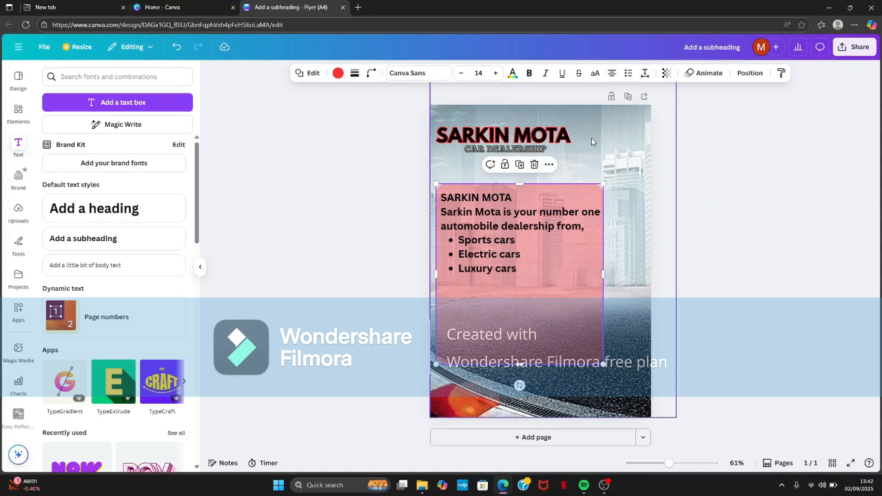
left_click(664, 73)
left_click_drag(691, 111, 635, 111)
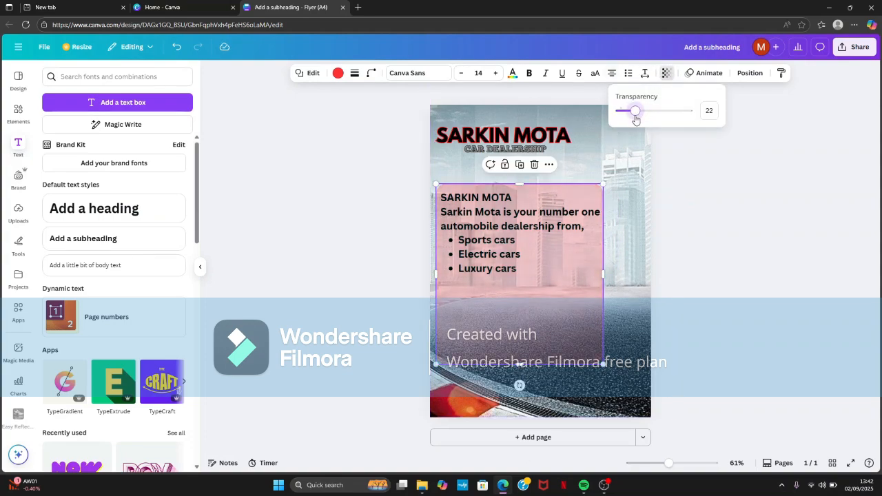
- Add a fourth bullet reading "Vintage Cars" below "Luxury cars" in the red panel's text block
left_click(716, 218)
left_click(706, 212)
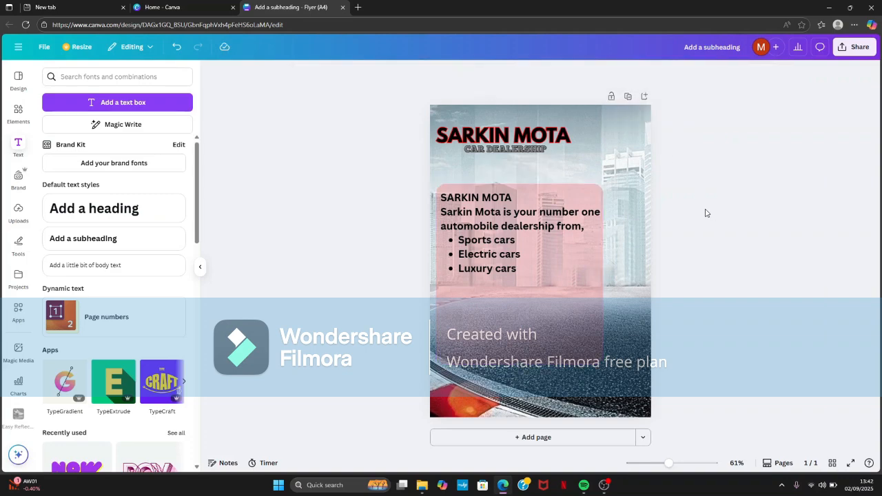
left_click(495, 246)
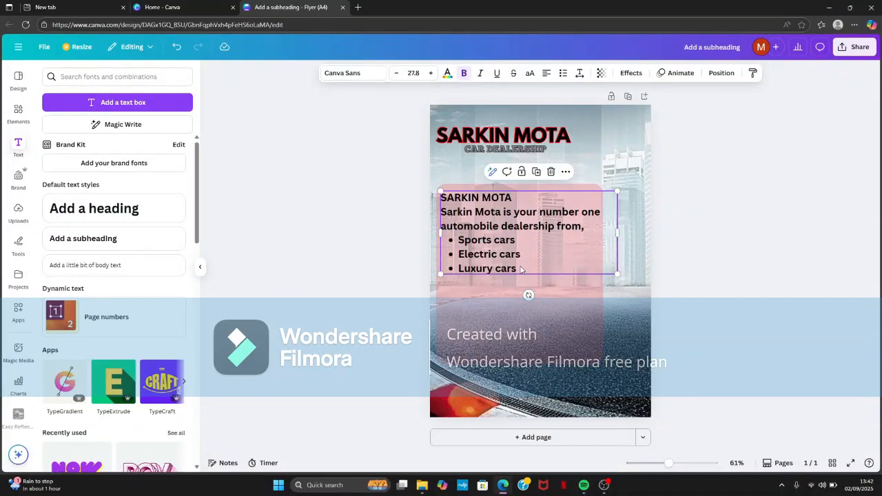
triple_click(522, 270)
left_click(529, 266)
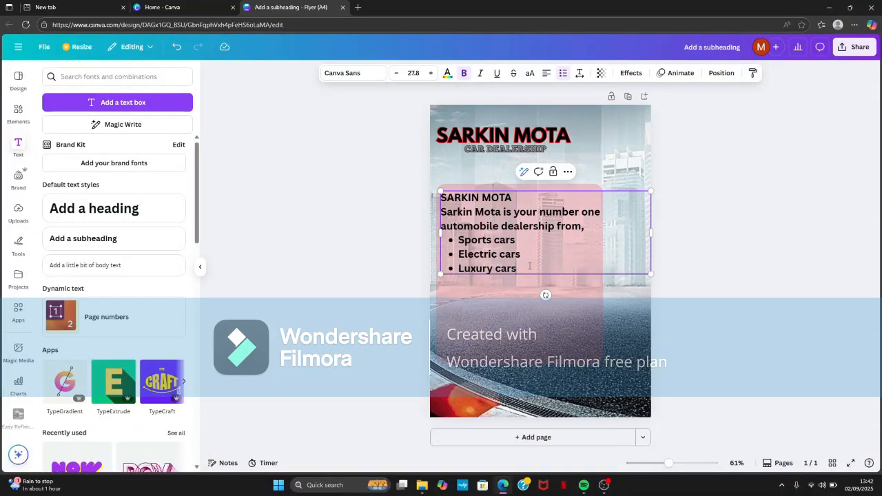
key("Return")
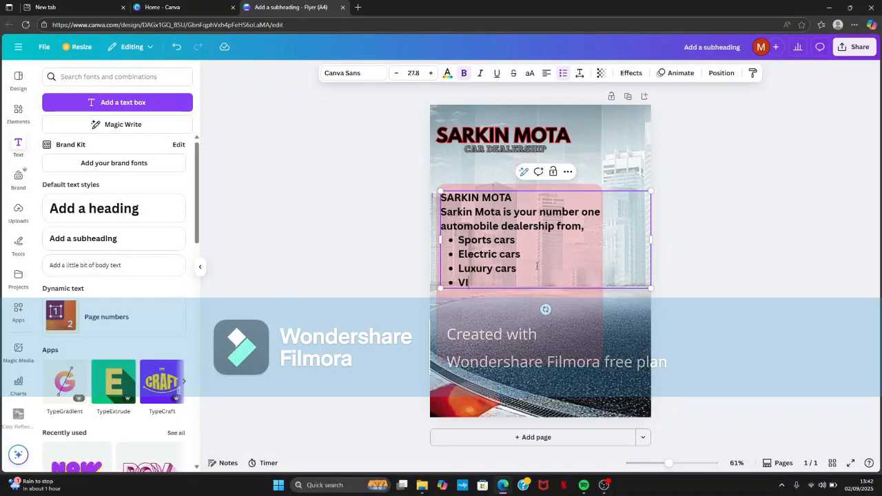
type("NT")
key("BackSpace")
key("BackSpace")
key("BackSpace")
type("o")
key("BackSpace")
type("intage Cars")
left_click(704, 226)
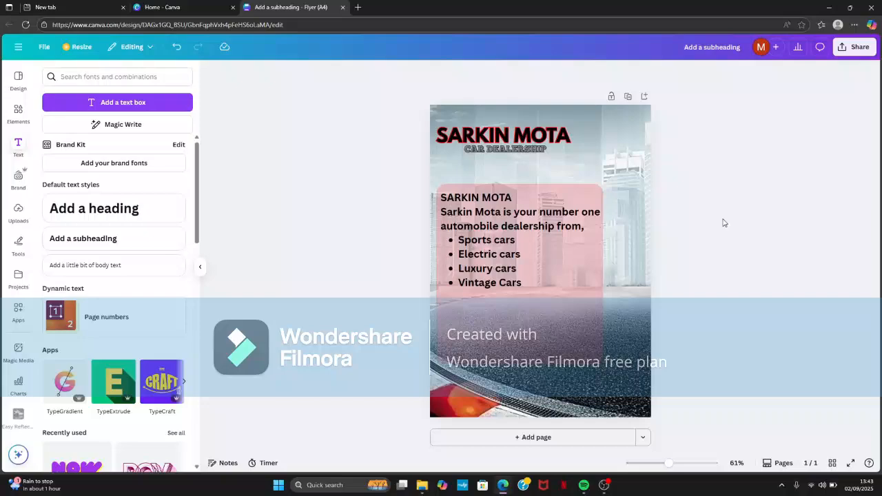
- End the bulleted list after "Vintage Cars" and start an unbulleted paragraph one blank line below it
left_click(525, 287)
left_click(526, 287)
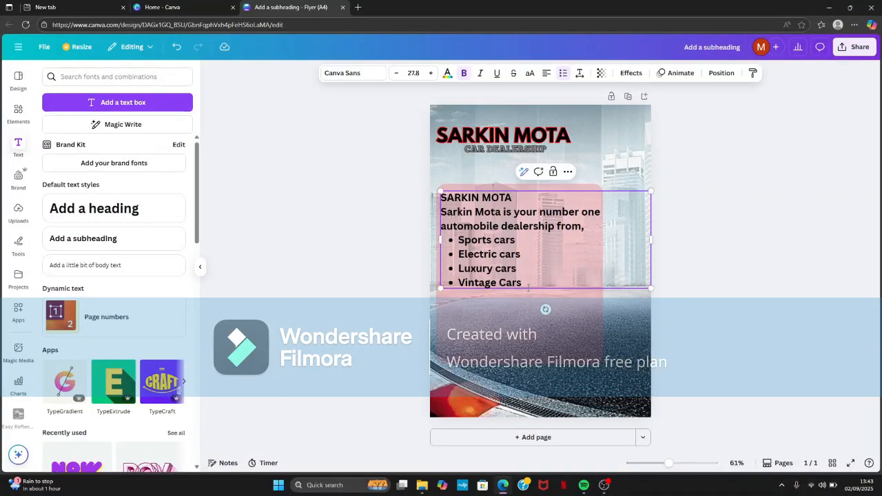
key("Return")
key("BackSpace")
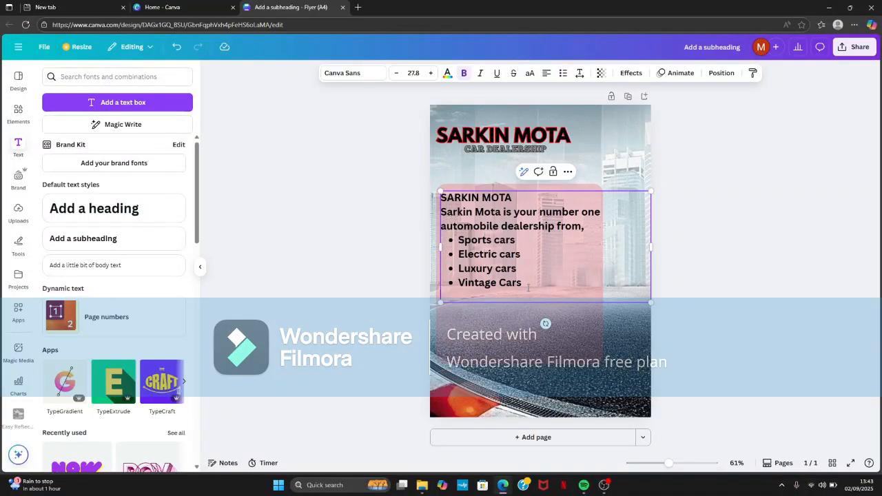
key("Return")
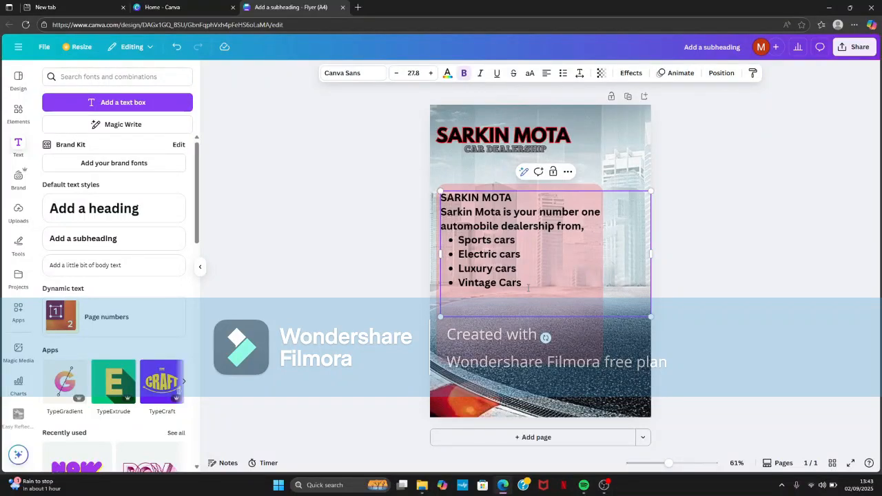
- Write the call to action "VISIT SARKIN MOTA TODAY FOR YOUR DREAM CAR" in the new paragraph
type("VISIT SARKIN MOTA")
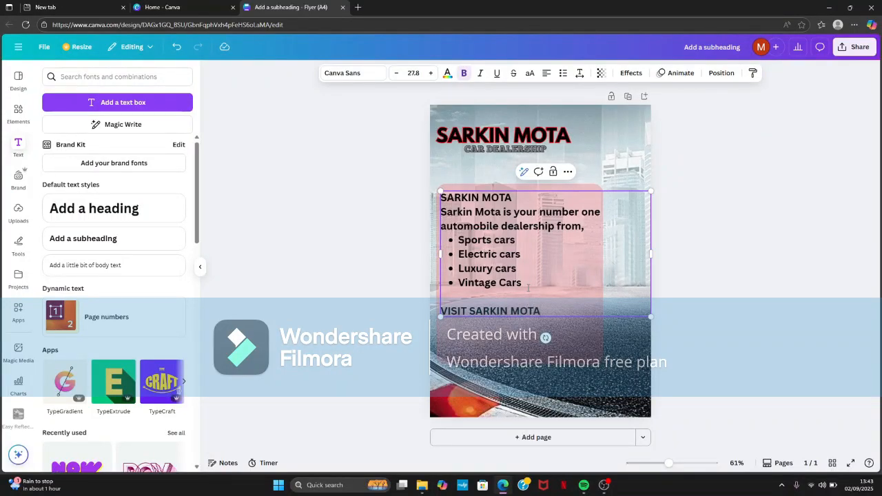
type(" TODA")
type("Y FOUR")
key("BackSpace")
key("BackSpace")
type("FOR")
type("YOU")
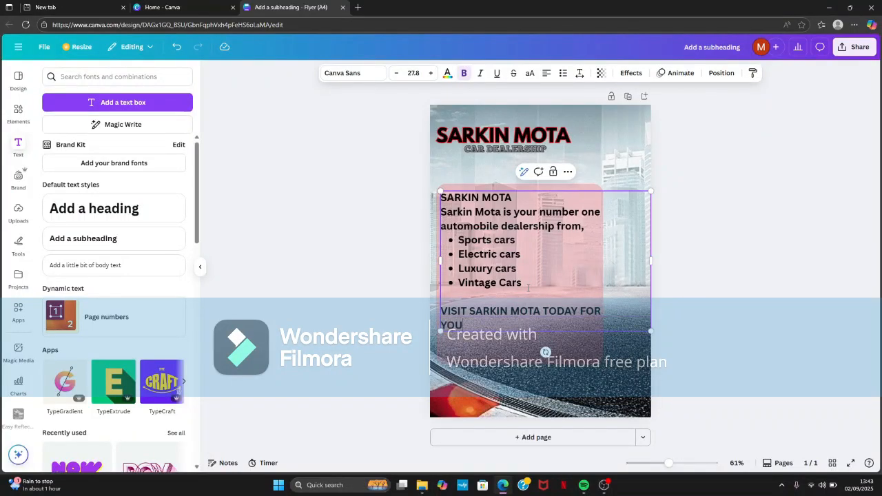
type("R DREAM CAR")
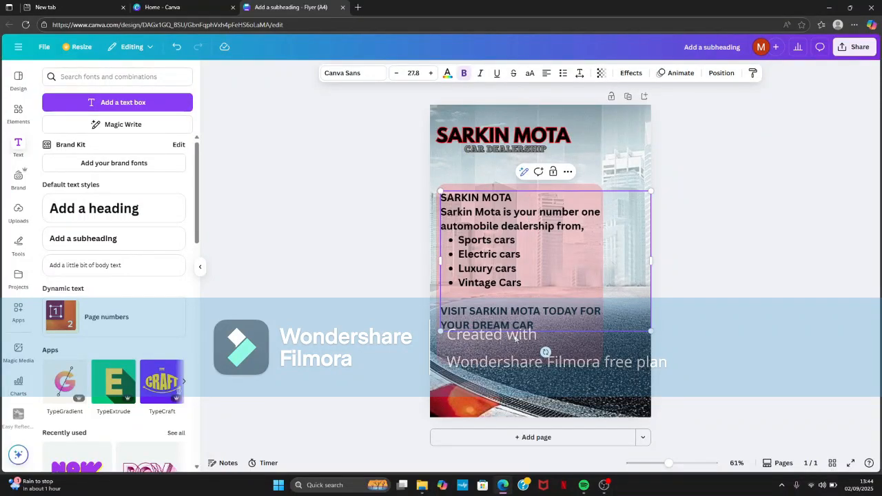
- Leave a blank line below the call to action and add a contact line "ADDRESS:??,NUMBER:" followed by the dealership's phone number
key("Return")
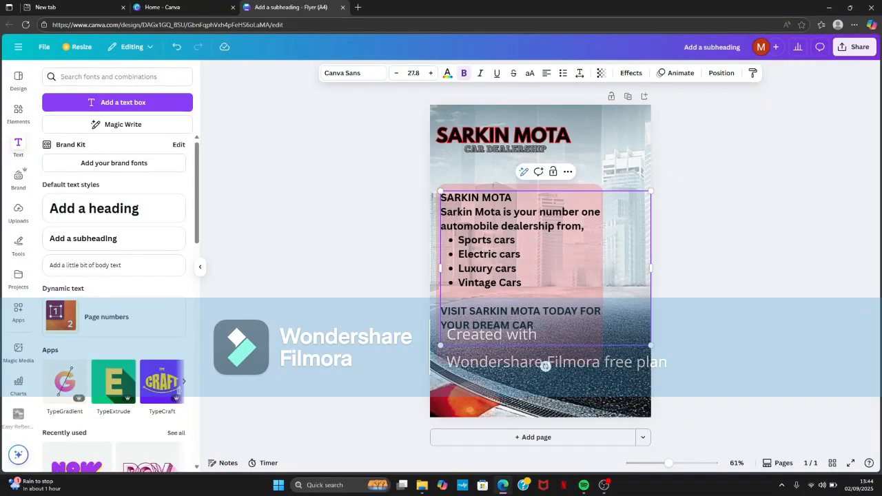
key("Return")
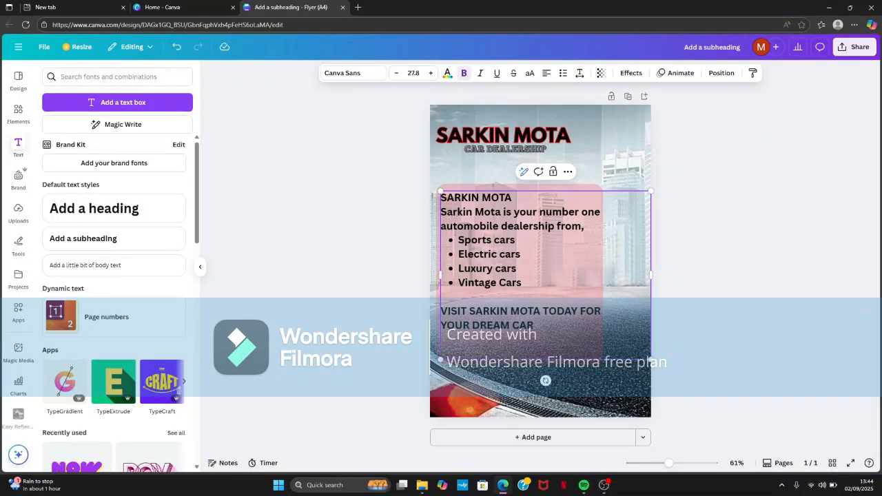
type("ADDRESS")
type(":??")
type("nU")
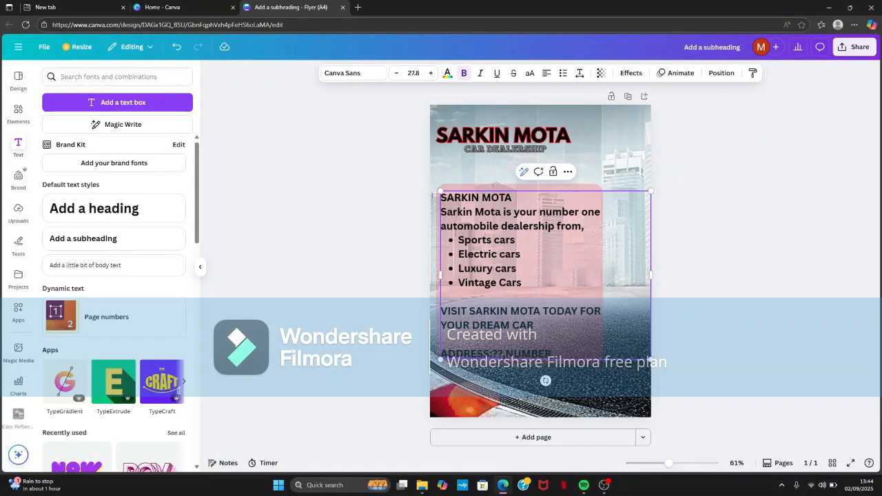
type("MBER")
- Reduce the font size of the address and phone line until it spans a little under half the page width
left_click_drag(630, 354, 410, 379)
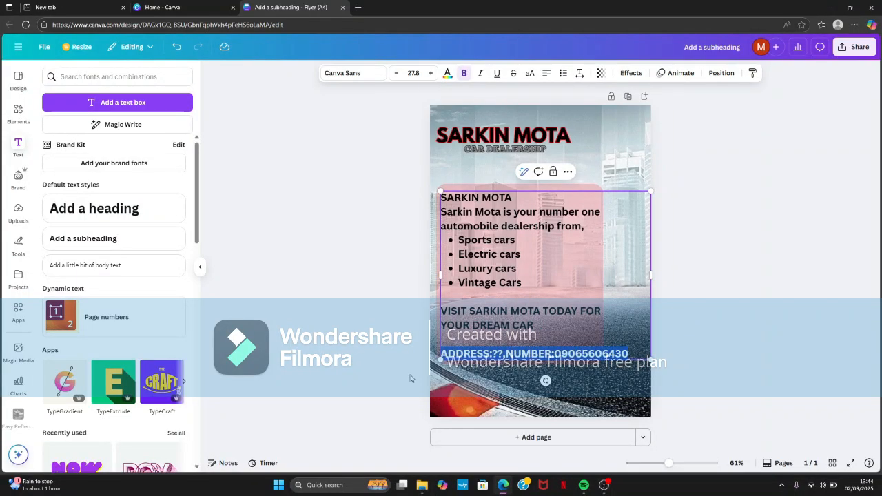
left_click(394, 73)
left_click(395, 73)
left_click(395, 73)
left_click(395, 73)
left_click(395, 73)
left_click(395, 73)
left_click(395, 73)
left_click(394, 73)
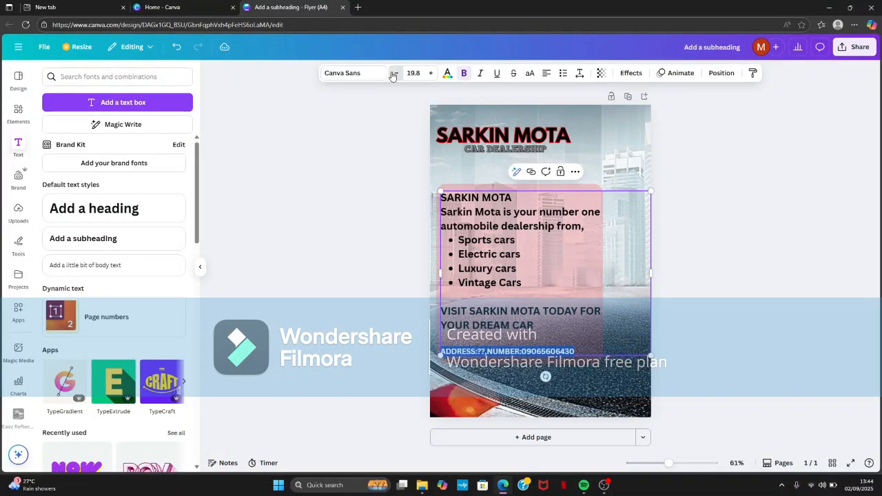
left_click(394, 73)
left_click(394, 73)
left_click(395, 73)
left_click(395, 73)
left_click(395, 73)
left_click(387, 94)
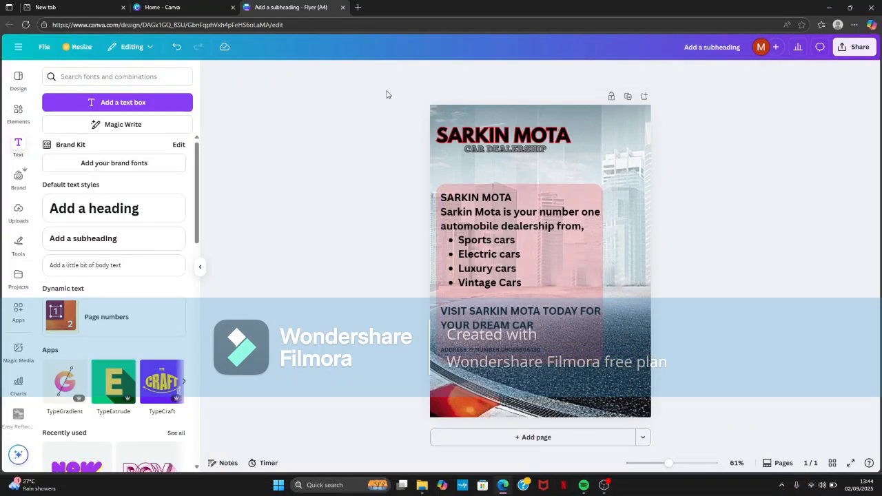
- Upload the image pngwing.com (48) from Downloads and place the grey car partly off the page's right edge beside the red panel
left_click(19, 112)
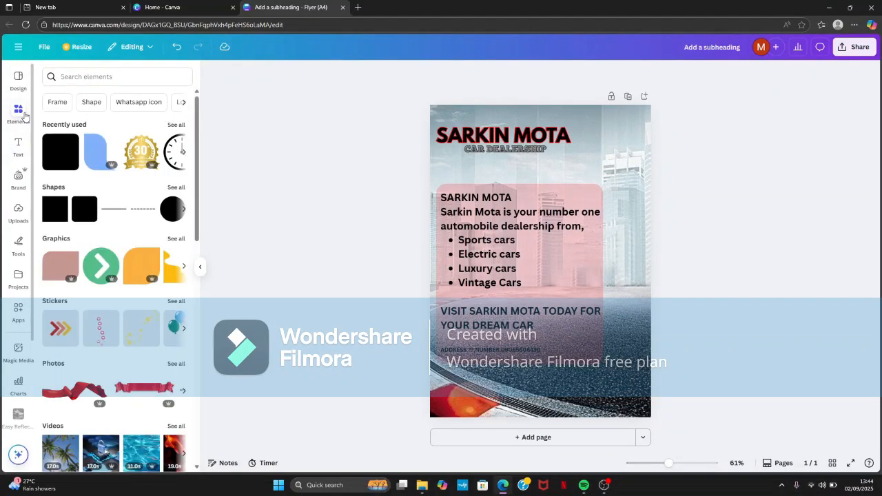
left_click(18, 210)
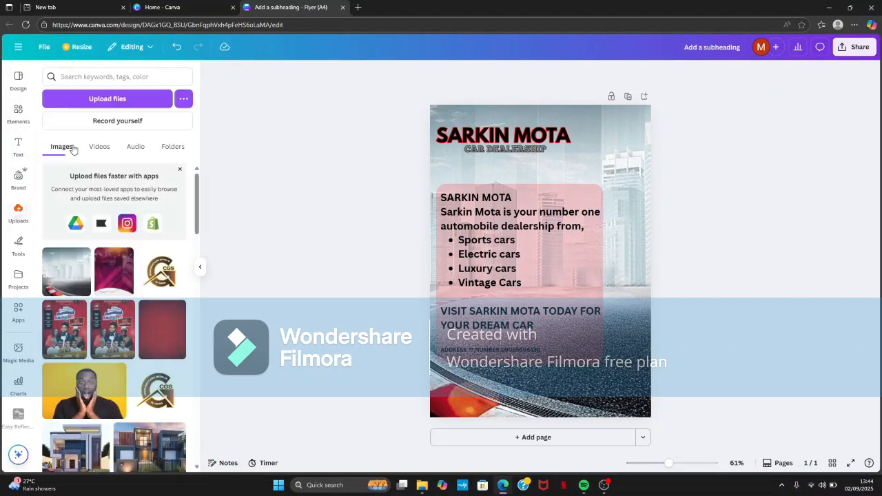
left_click(103, 101)
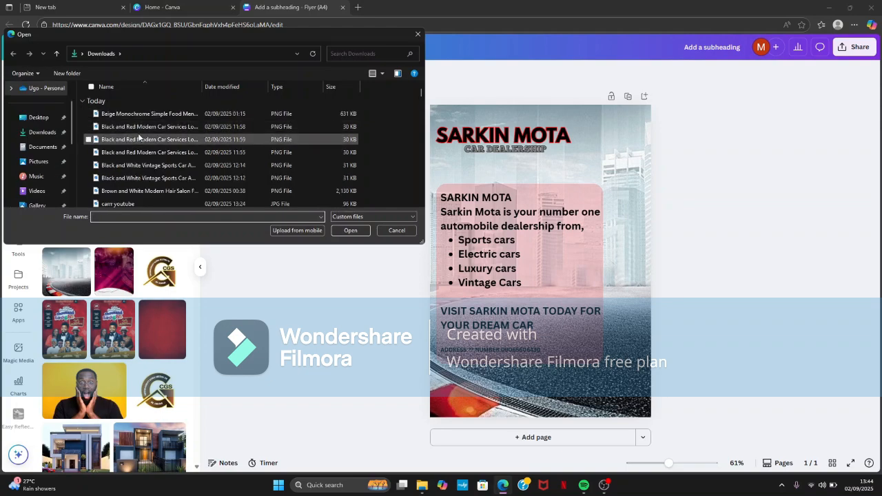
scroll(137, 134, "down", 2)
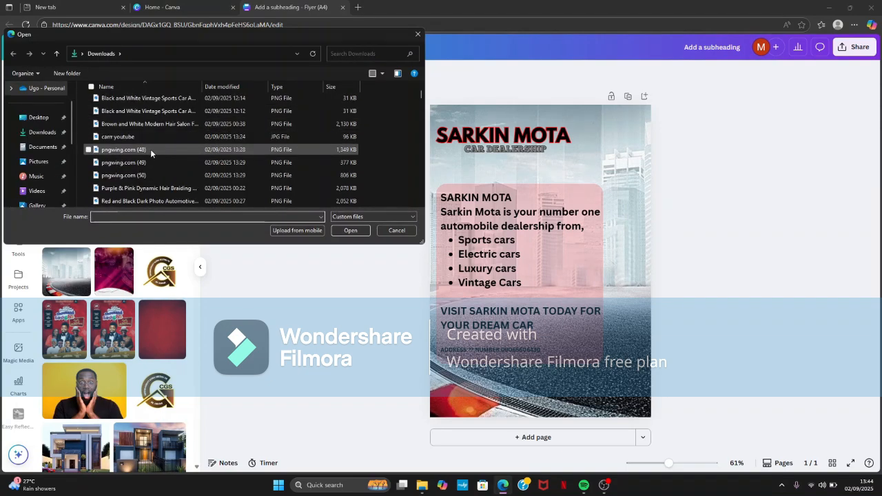
left_click(151, 149)
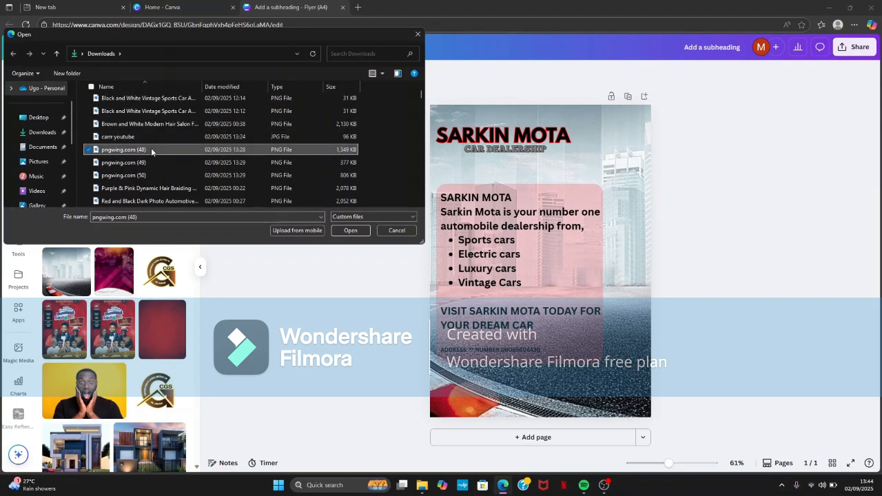
left_click(331, 232)
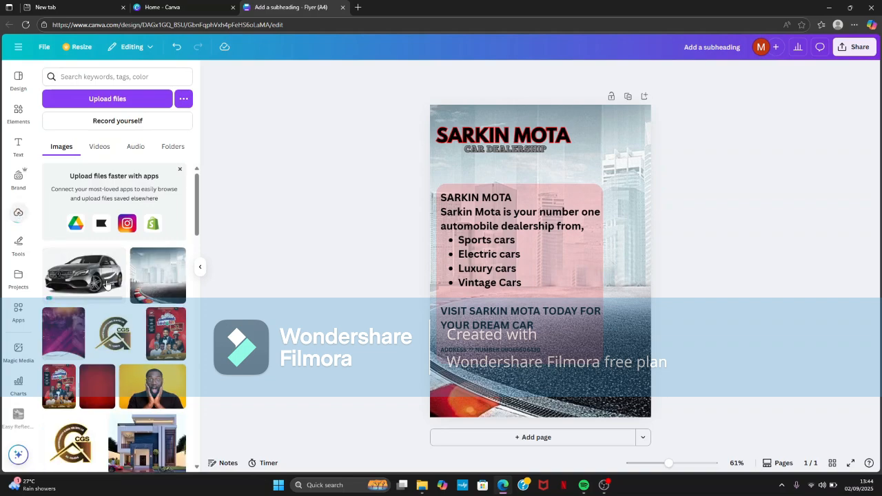
left_click(97, 279)
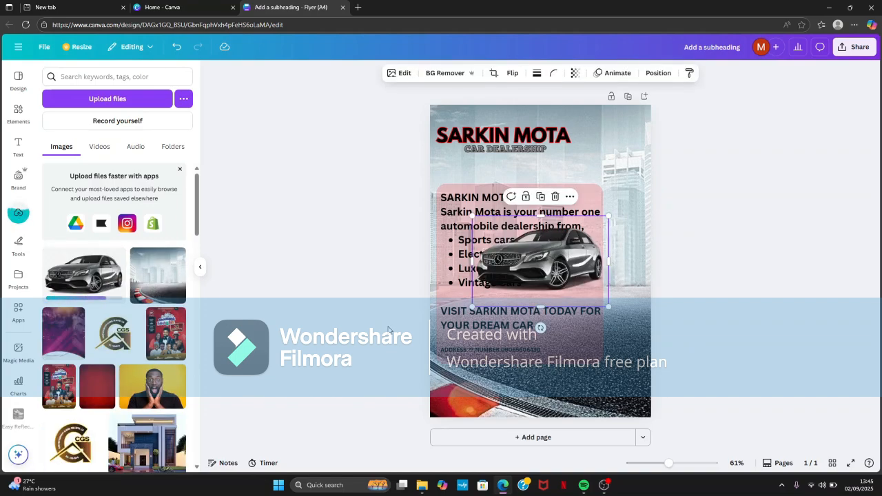
left_click_drag(539, 262, 628, 252)
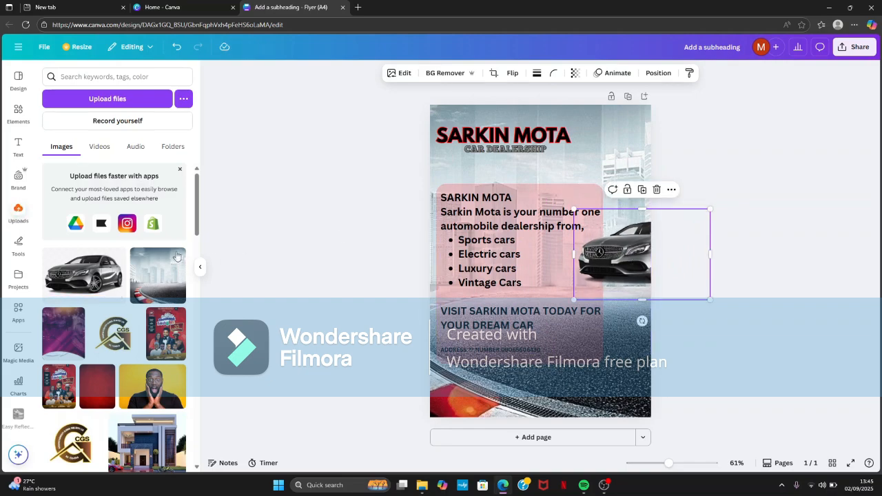
- Upload the image pngwing.com (49) and place the row of cars just below the grey car, overlapping the page's right edge
left_click(160, 102)
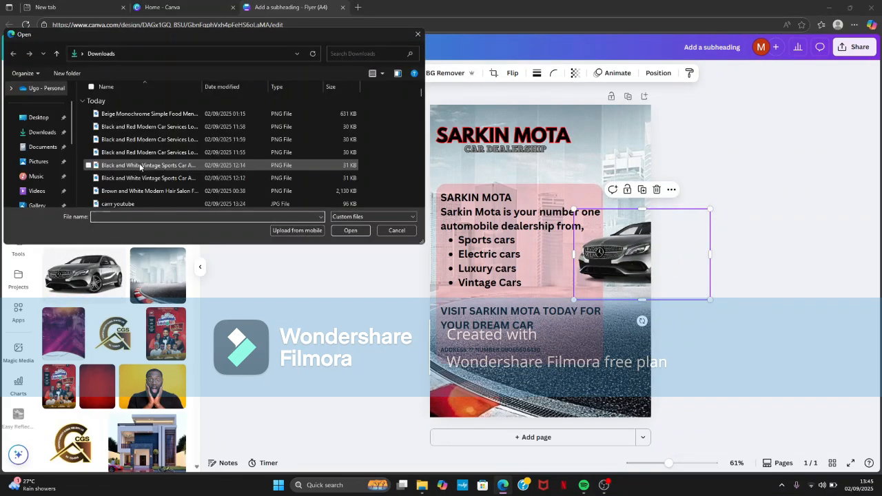
scroll(157, 185, "down", 2)
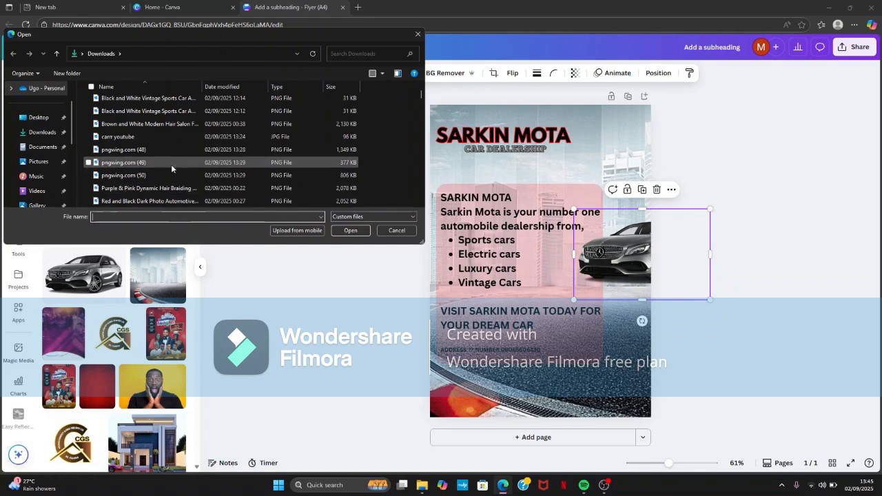
double_click(173, 162)
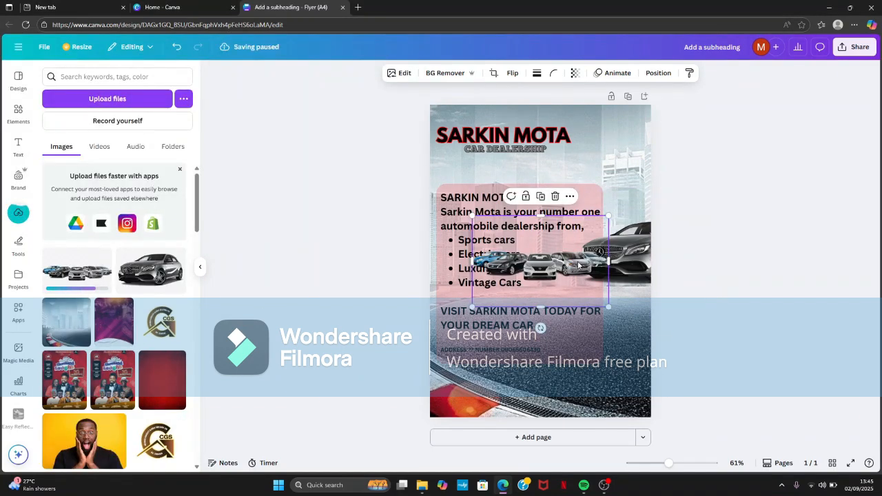
left_click_drag(584, 262, 661, 285)
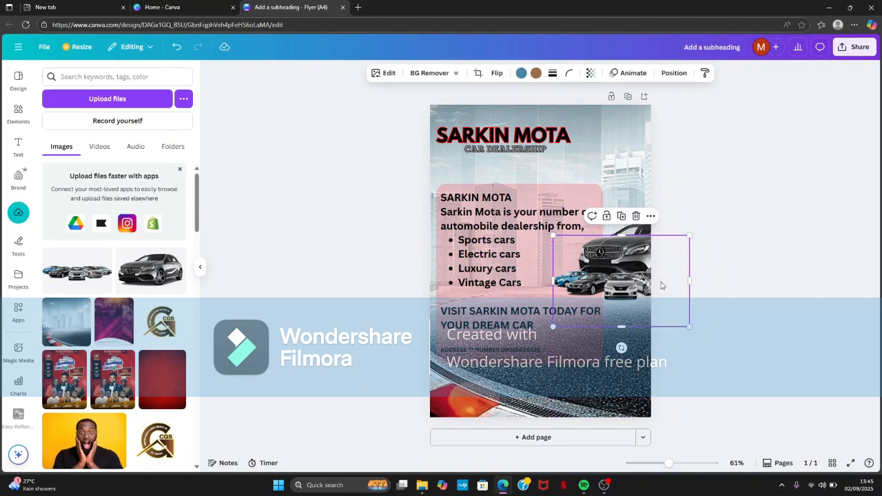
left_click(727, 257)
- Upload the image pngwing.com (50) and place the blue car below the row of cars at the page's right edge
left_click(158, 99)
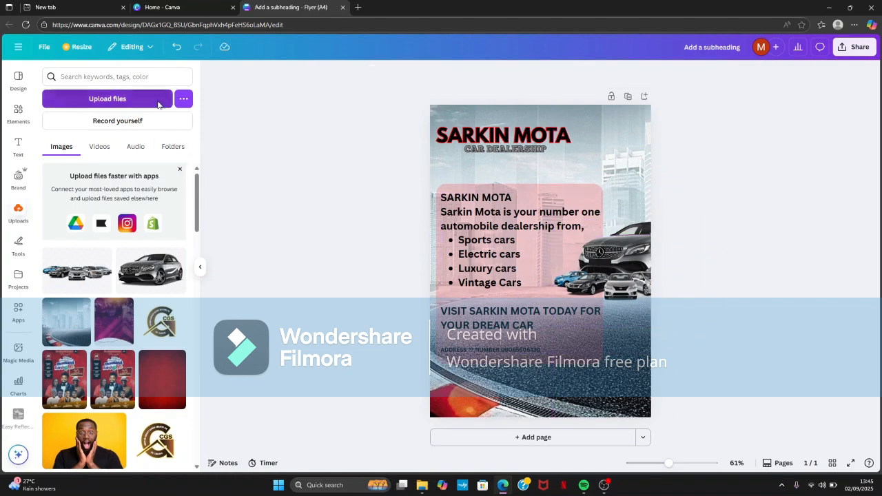
scroll(151, 173, "down", 2)
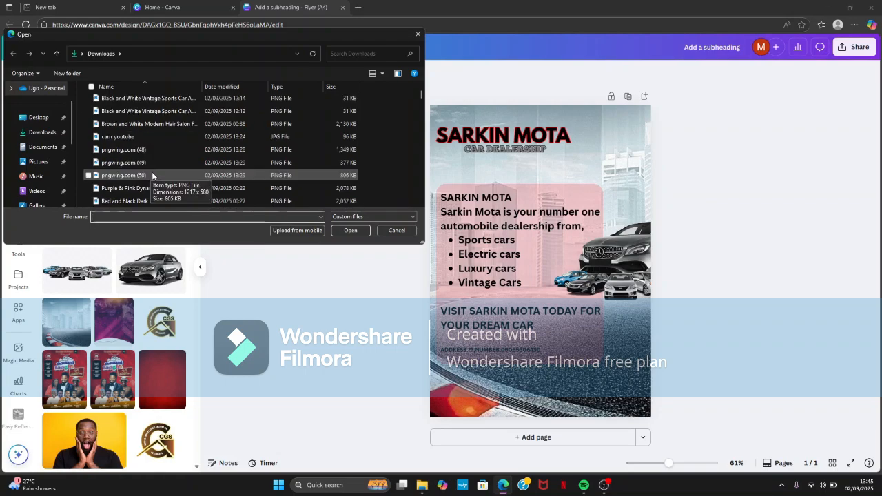
double_click(151, 175)
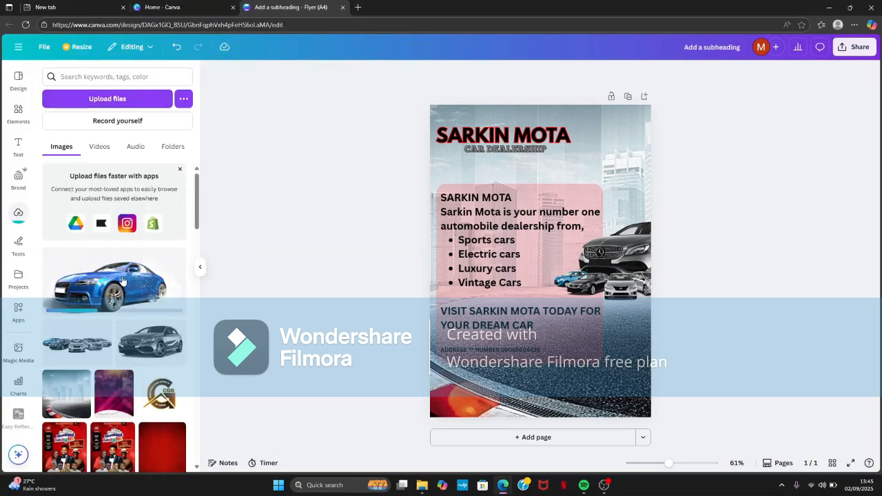
left_click_drag(527, 270, 629, 324)
left_click(841, 280)
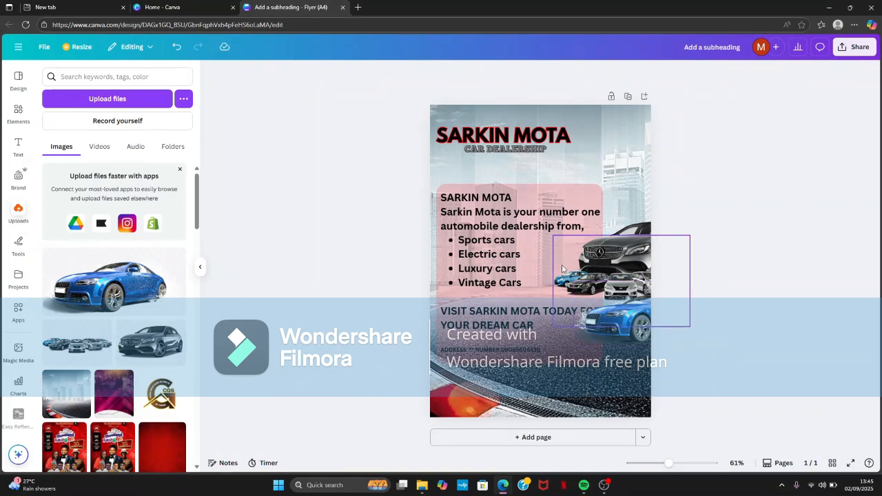
- Add the recently used curved-corner shape, place it over the page's upper-right corner and recolour it with the dark red photo colour
left_click(17, 113)
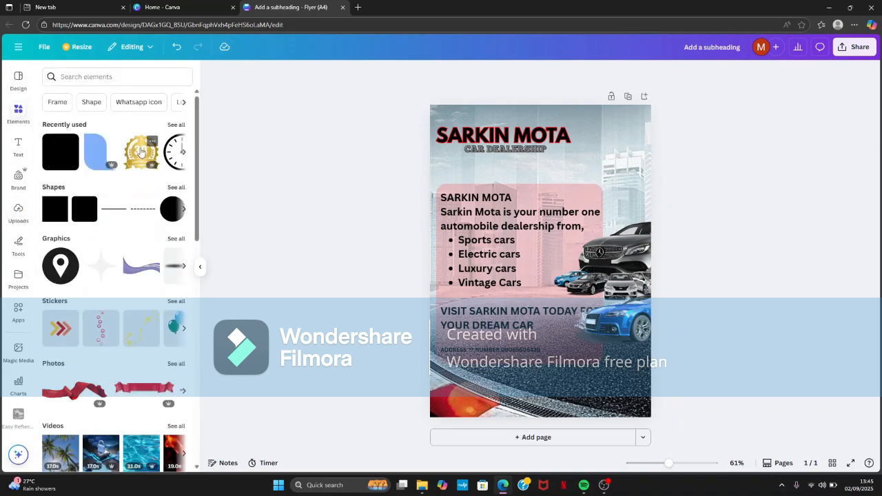
left_click(98, 152)
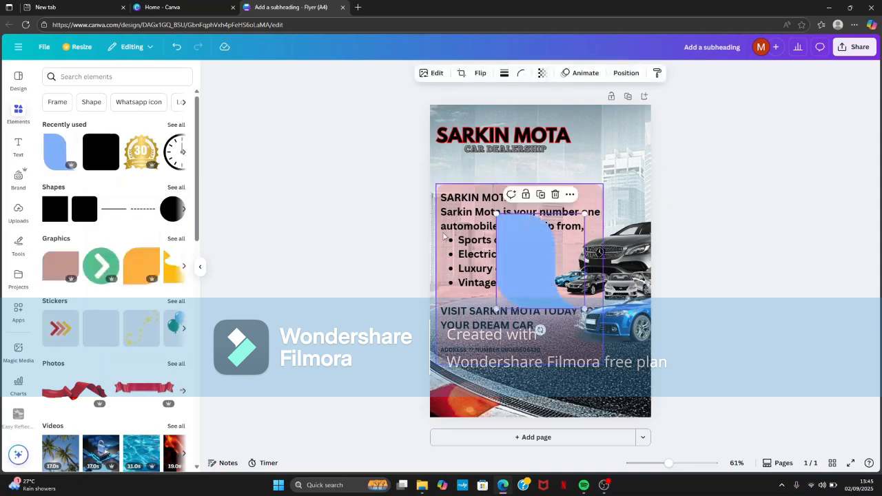
left_click_drag(538, 255, 640, 132)
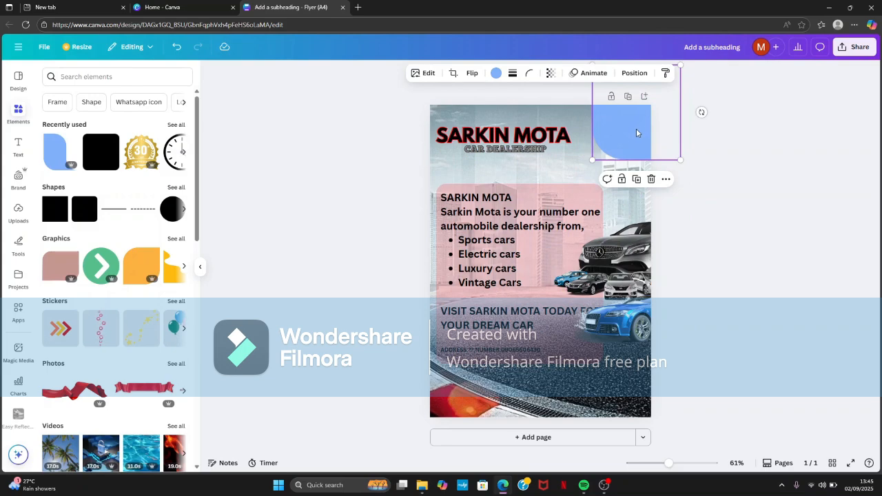
left_click(496, 73)
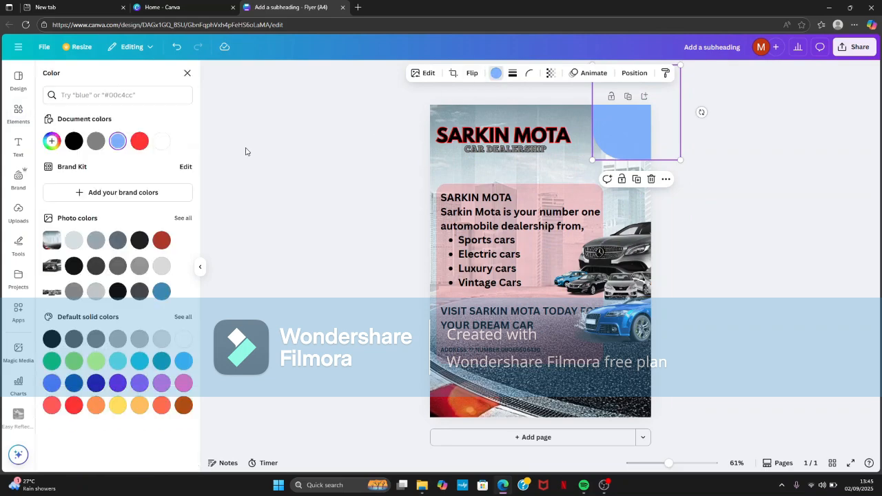
left_click(161, 239)
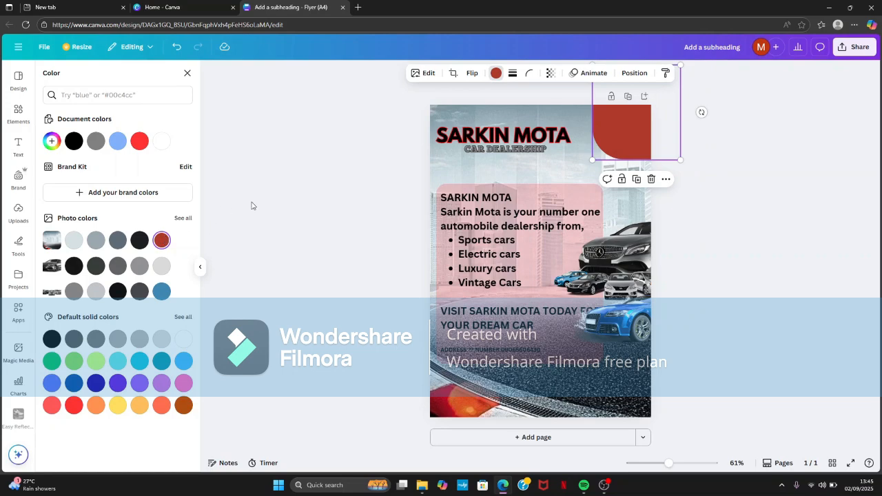
key("Escape")
key("Escape")
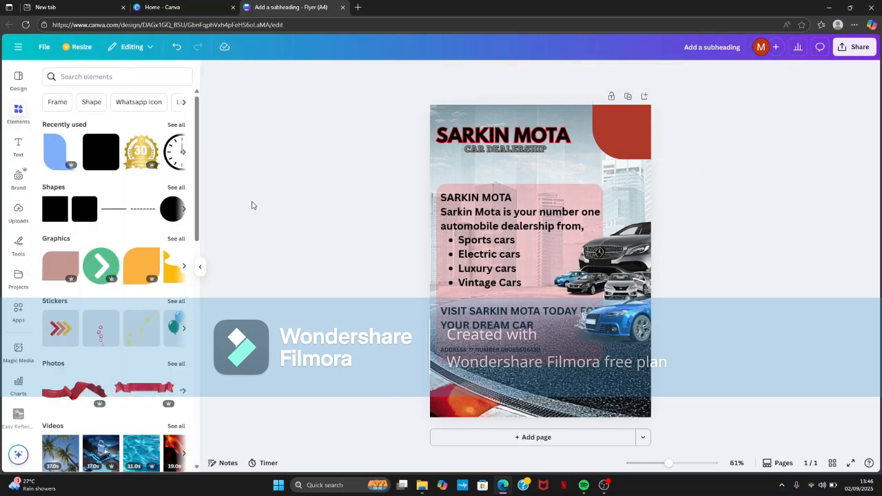
- Add a rounded square and stretch it into a thin dark red strip spanning the full width of the page's bottom edge
left_click(91, 157)
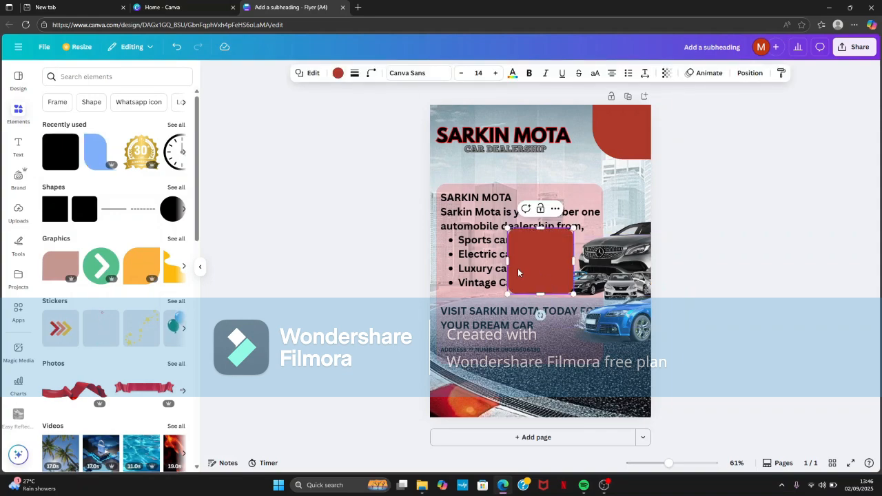
left_click_drag(518, 273, 425, 390)
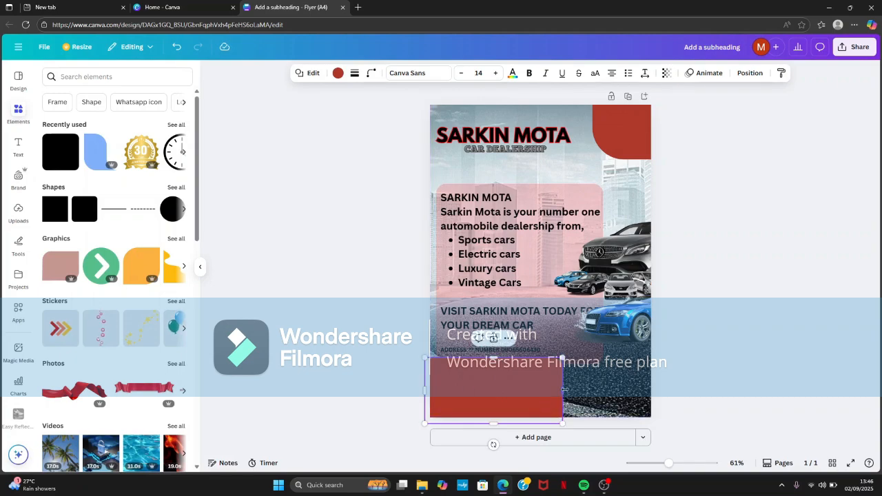
left_click_drag(563, 390, 651, 387)
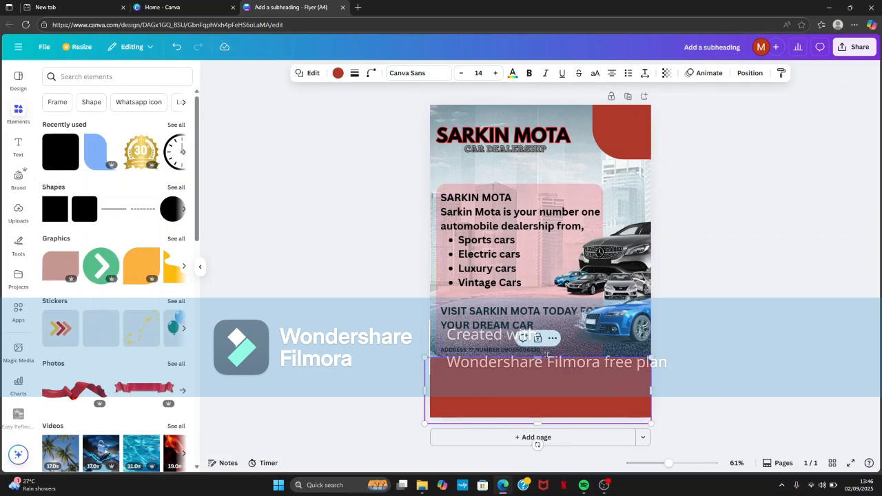
left_click_drag(544, 356, 539, 401)
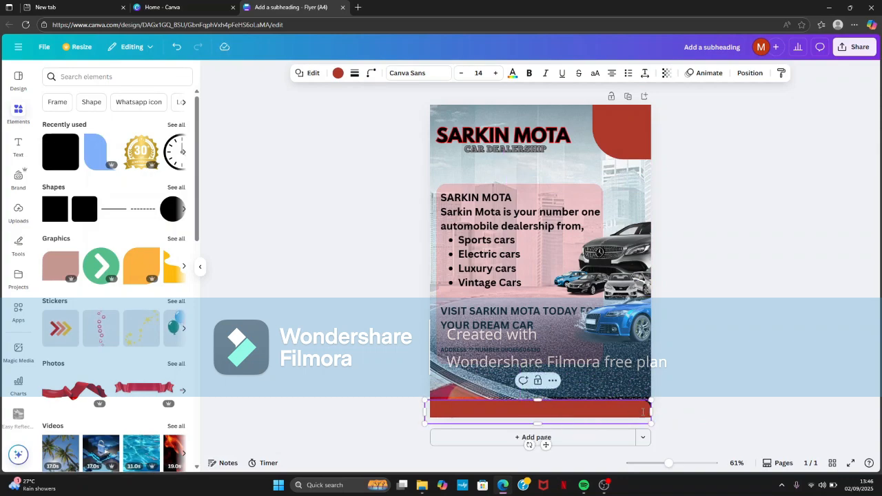
left_click_drag(652, 412, 663, 412)
left_click(683, 358)
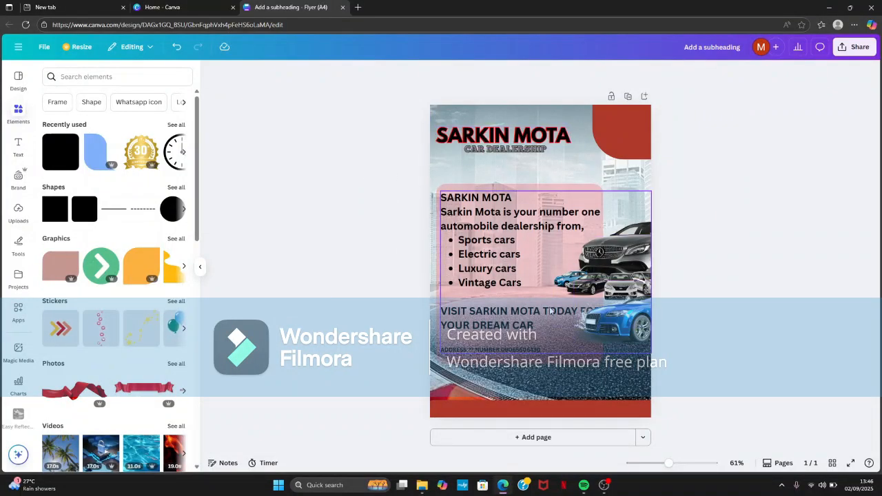
- Try the Chunk Five and League Spartan fonts on the whole body text, settling on Chunk Five
left_click(554, 348)
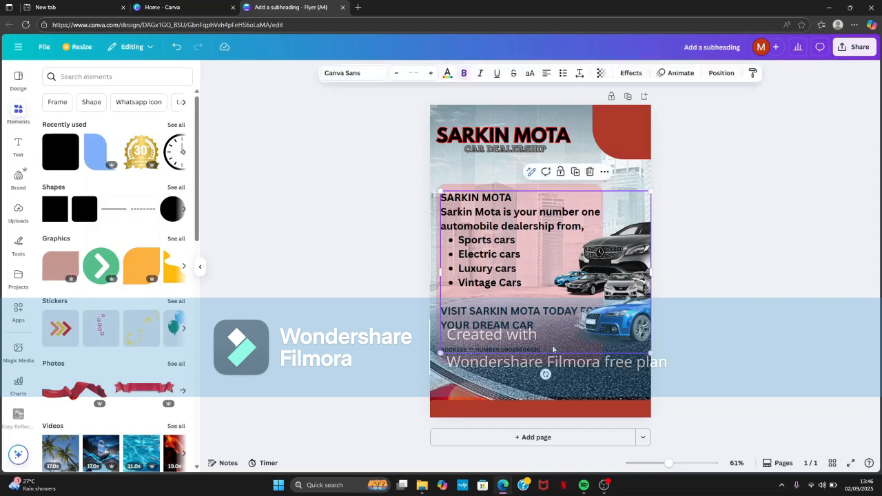
left_click_drag(544, 349, 301, 73)
left_click(334, 75)
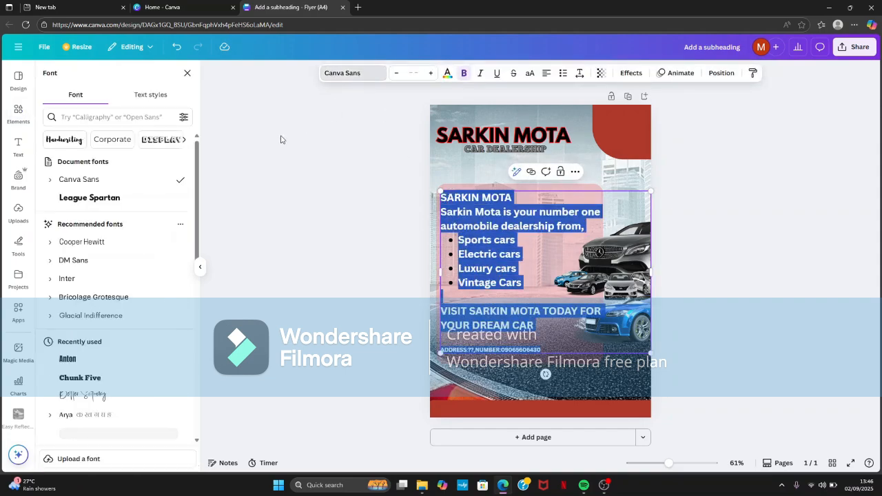
left_click(126, 202)
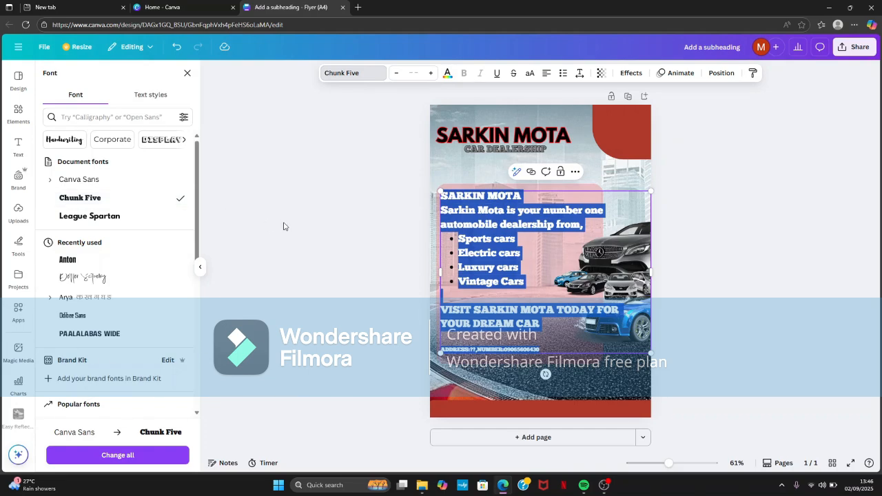
left_click(107, 217)
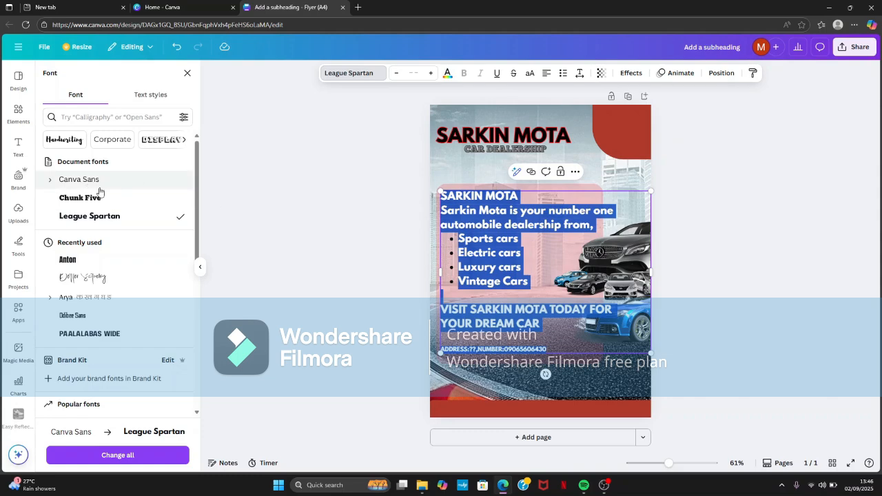
left_click(104, 198)
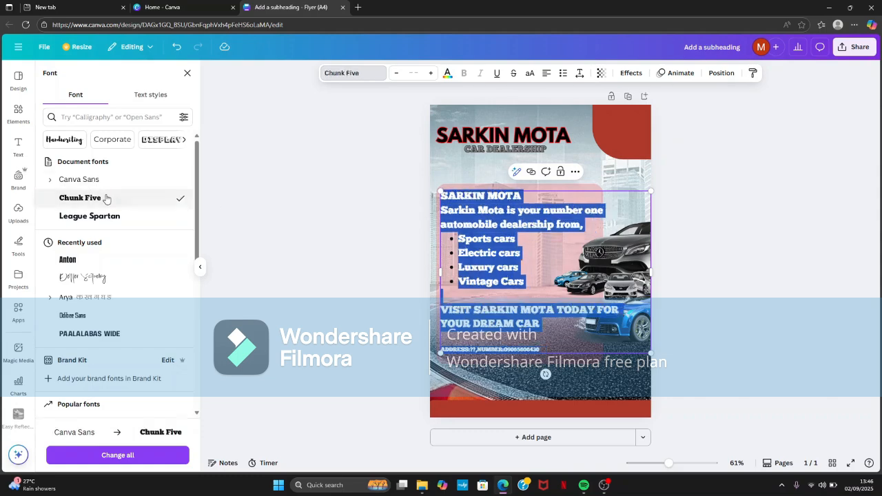
left_click(228, 217)
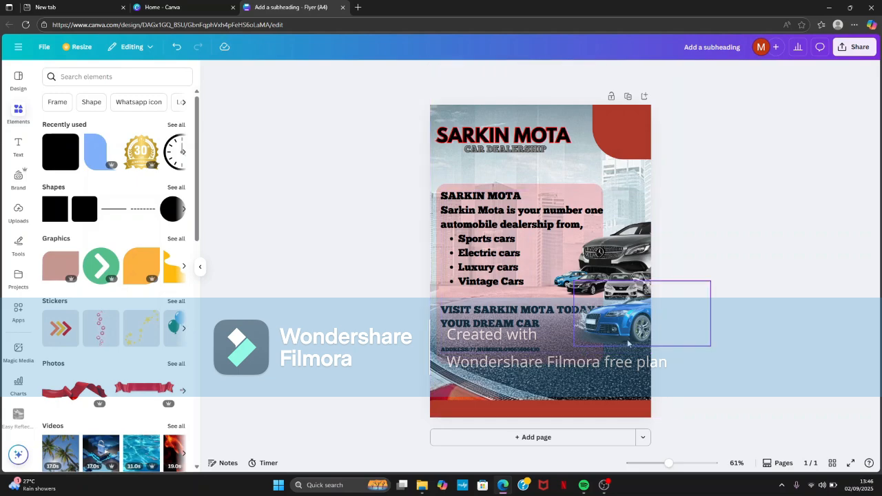
- Set the font of the whole body text, including the address and phone line, to League Spartan
left_click(541, 350)
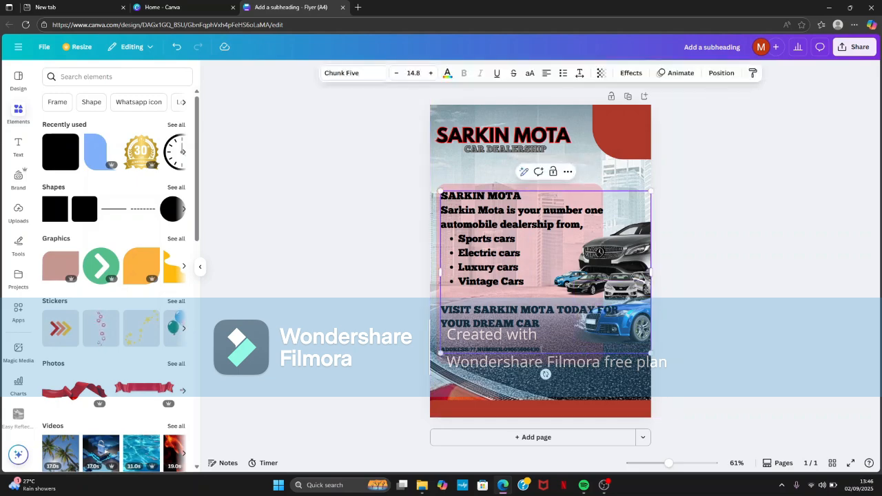
left_click_drag(541, 349, 297, 135)
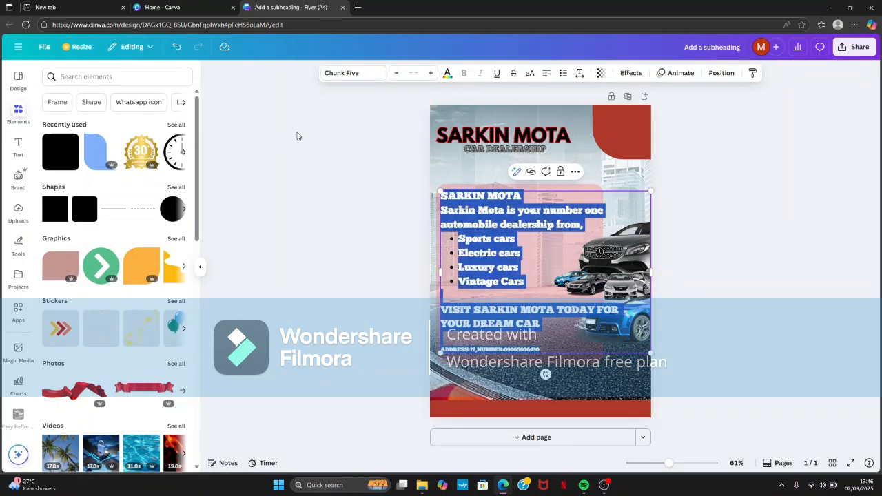
left_click(346, 72)
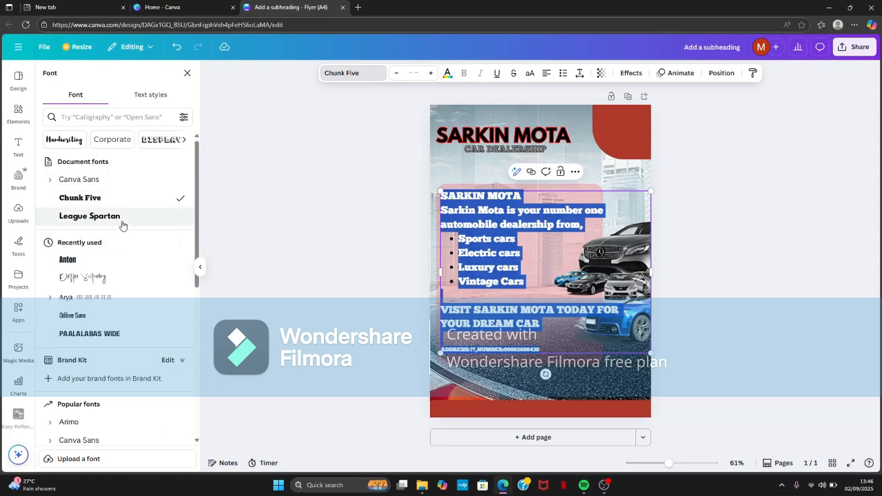
left_click(122, 220)
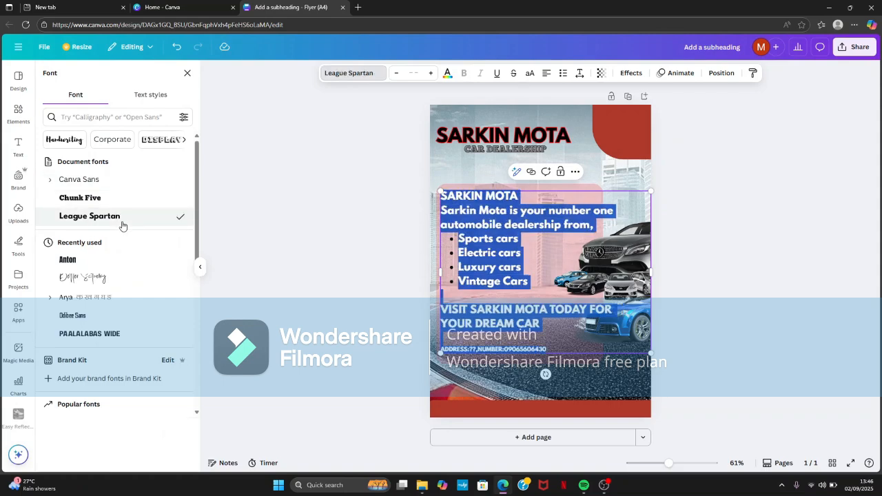
left_click(240, 248)
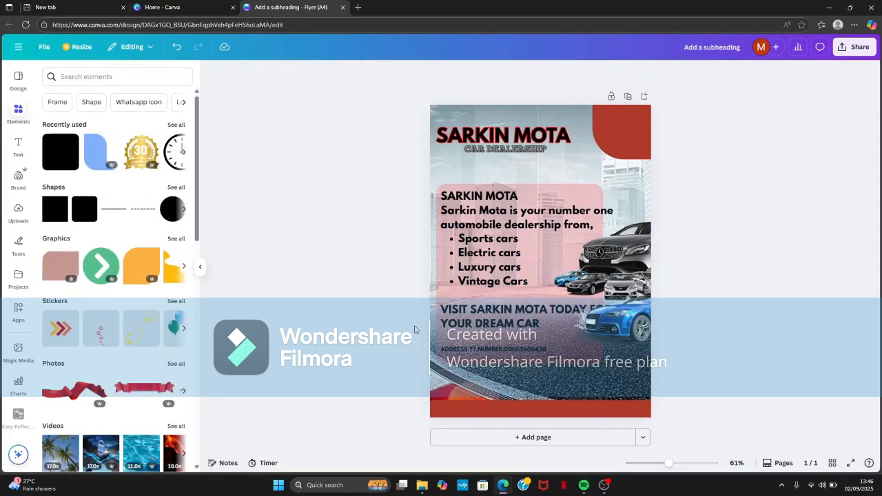
- Move the blue car slightly lower and further into the page, clear of the row of cars above it
mouse_move(619, 330)
left_mouse_down()
mouse_move(632, 337)
mouse_move(638, 324)
mouse_move(616, 340)
left_mouse_up()
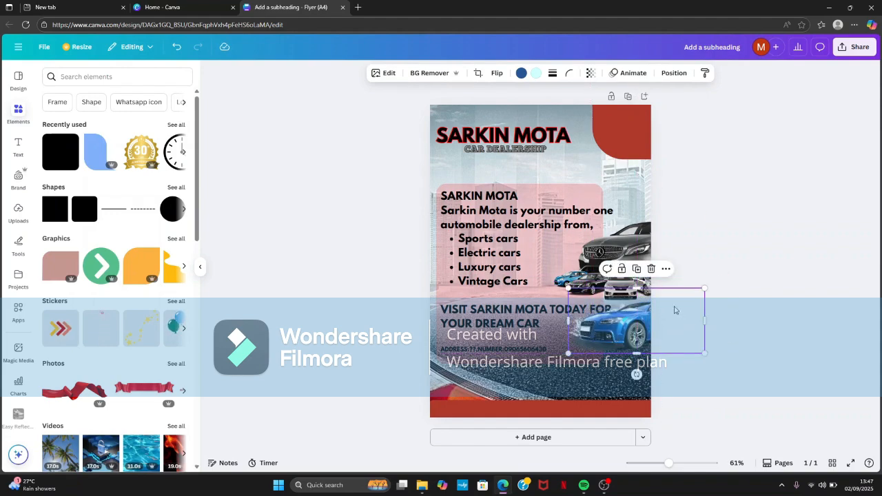
left_click(708, 228)
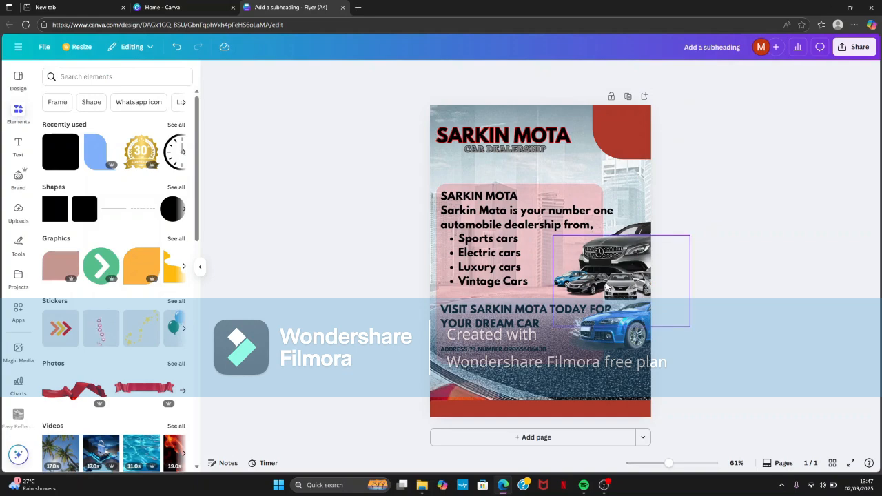
left_click(502, 212)
left_click(230, 220)
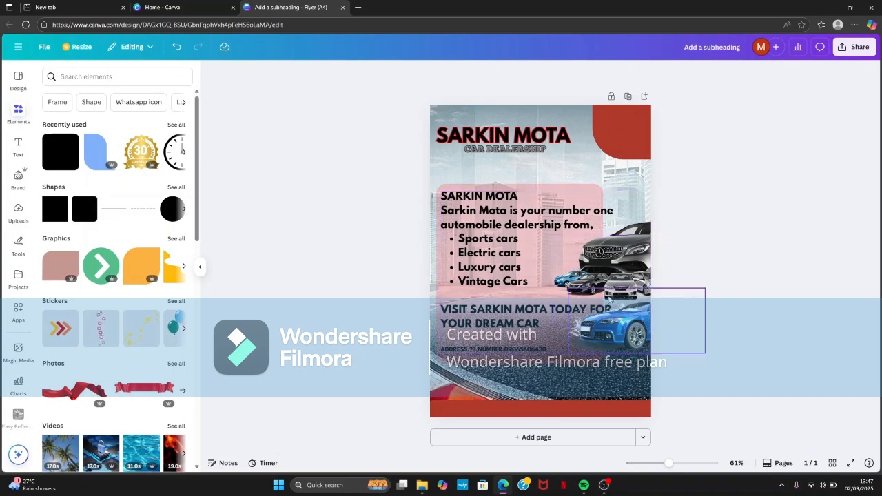
- Add three exclamation marks after "YOUR DREAM CAR" in the body text
left_click(547, 327)
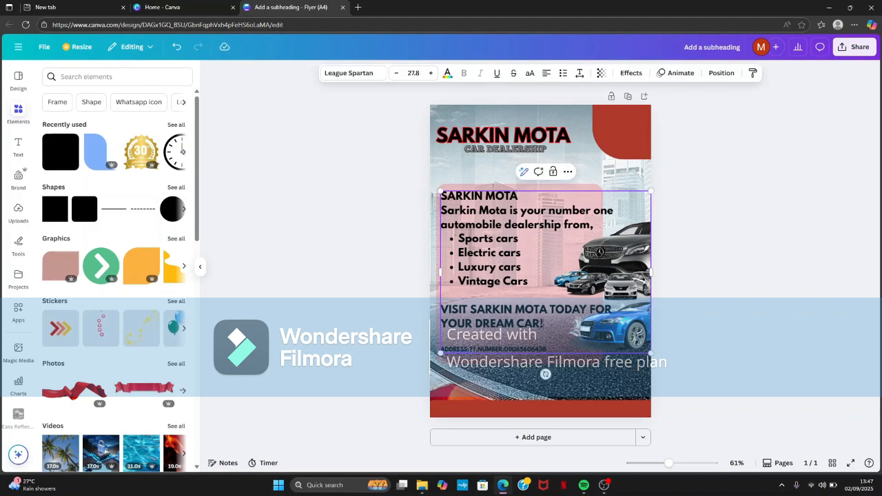
left_click(828, 239)
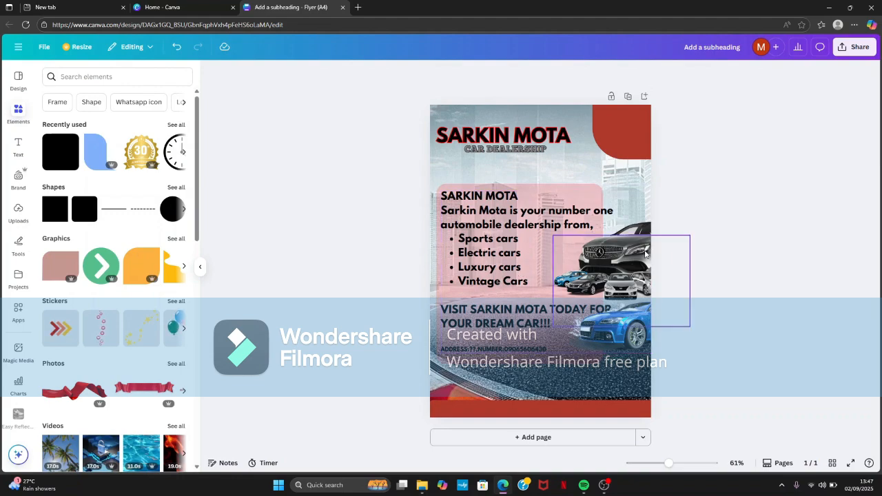
left_click_drag(645, 254, 649, 236)
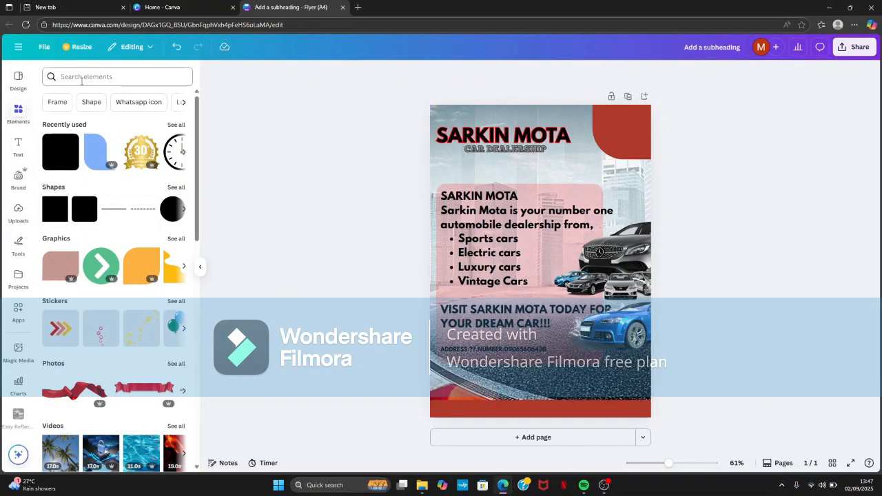
- Search the elements for "time icon" and add the black outlined clock graphic to the page
key("t")
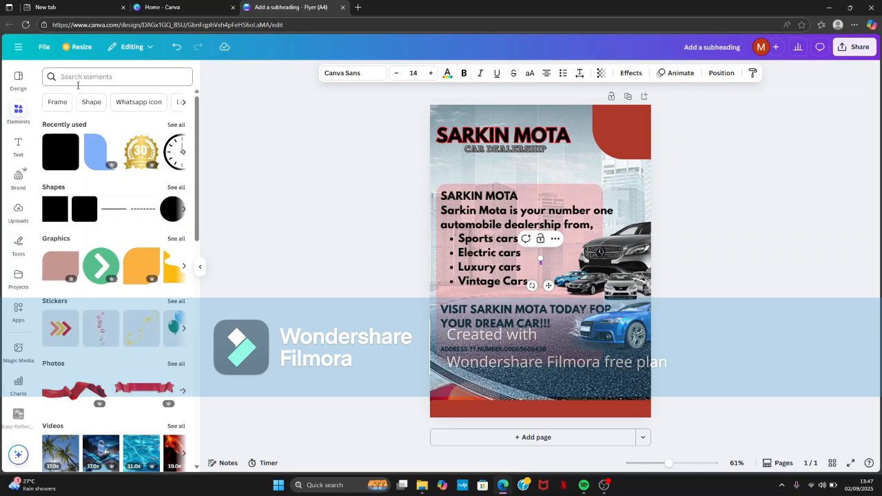
left_click(317, 209)
left_click(126, 76)
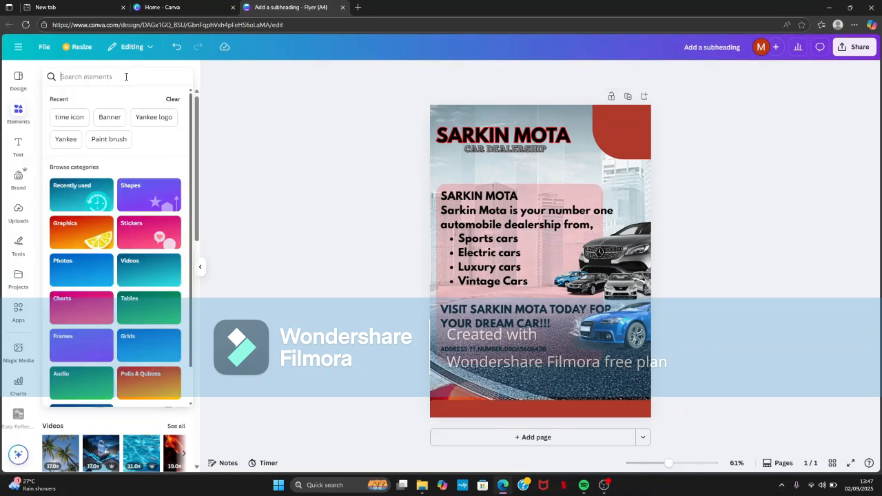
type("TI")
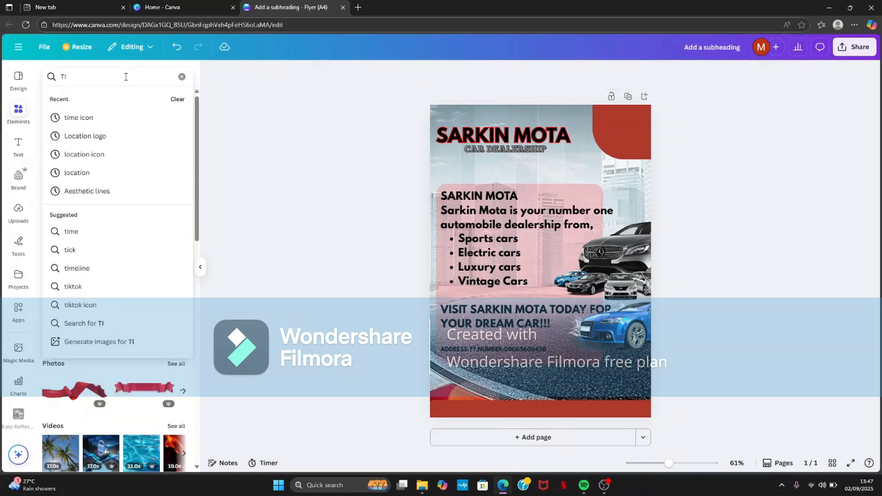
left_click(142, 118)
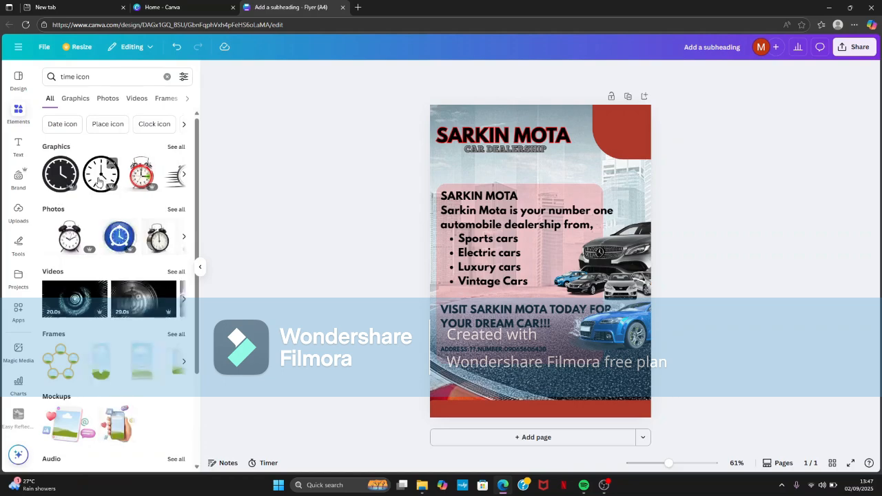
left_click(98, 181)
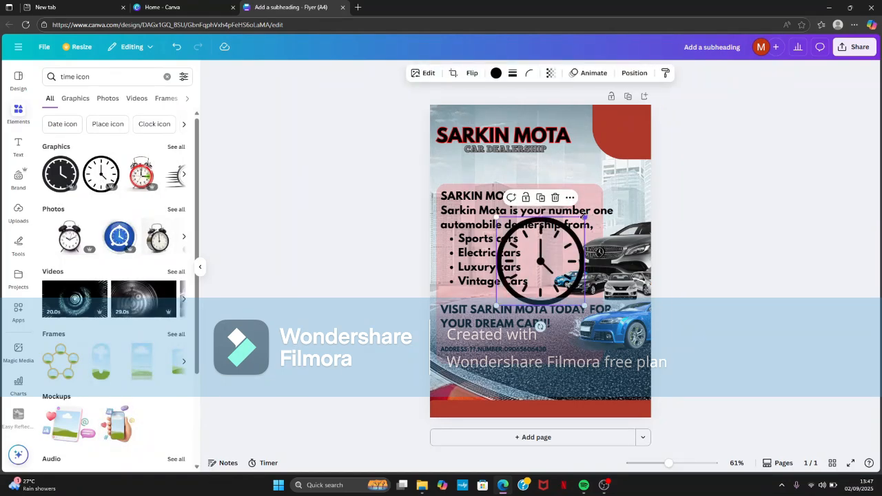
- Shrink the clock graphic to a small icon and place it at the left end of the red bottom strip
left_click_drag(584, 217, 513, 289)
left_click(509, 321)
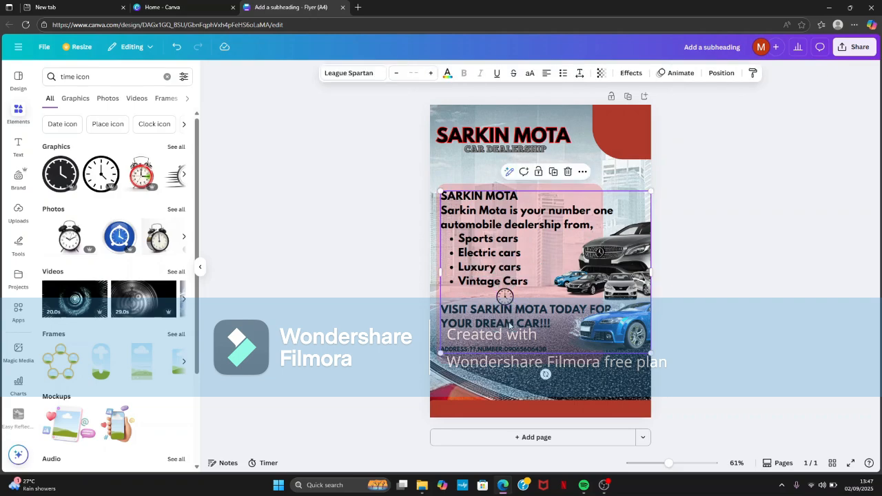
mouse_move(504, 322)
left_mouse_down()
mouse_move(500, 331)
mouse_move(499, 324)
left_mouse_up()
key("ctrl+z")
left_click(509, 306)
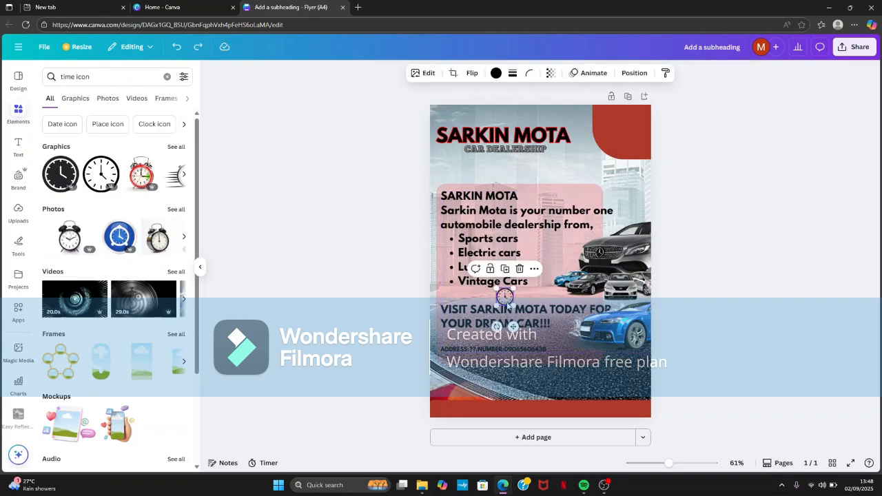
left_click_drag(508, 308, 455, 439)
left_click_drag(454, 400, 452, 402)
left_click_drag(449, 436, 448, 427)
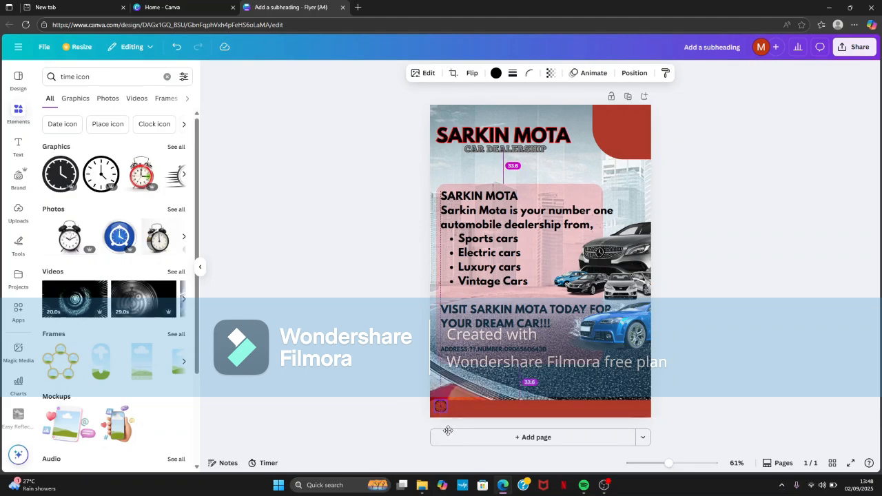
left_click(382, 393)
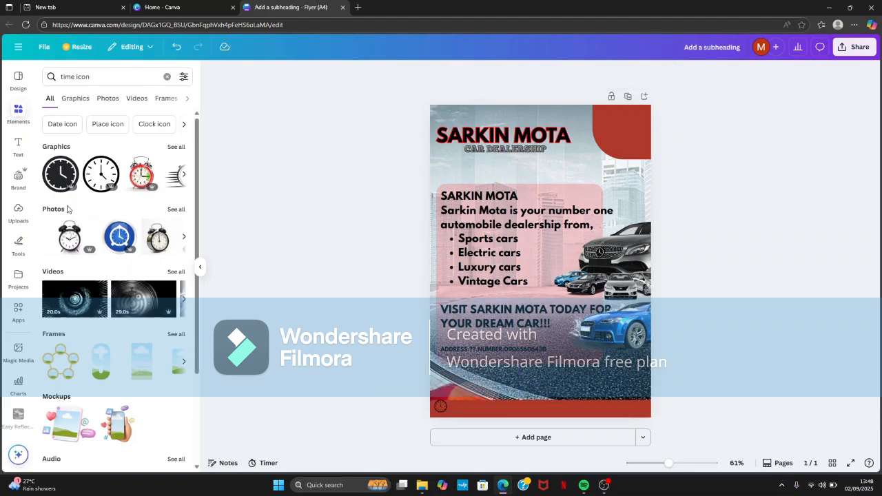
- Add a body text reading "9:00-10:00PM" on the red bottom strip, directly beside the clock icon
left_click(18, 145)
left_click(133, 275)
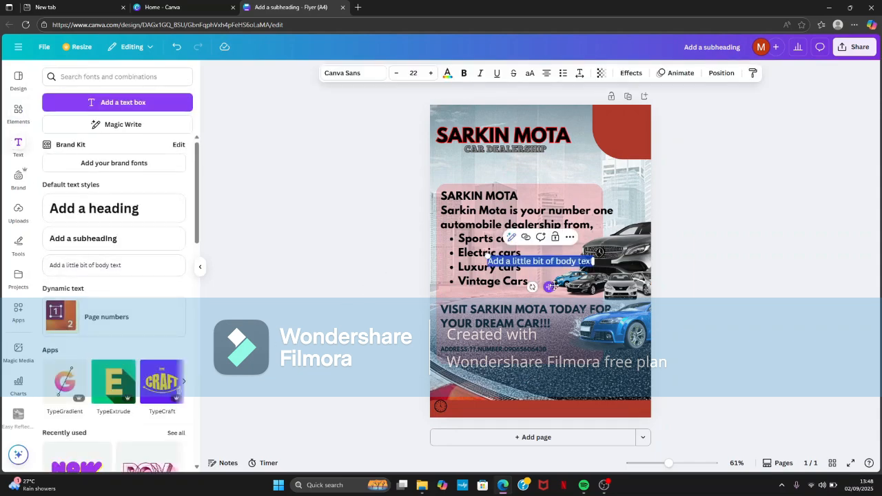
left_click_drag(552, 286, 512, 429)
key("BackSpace")
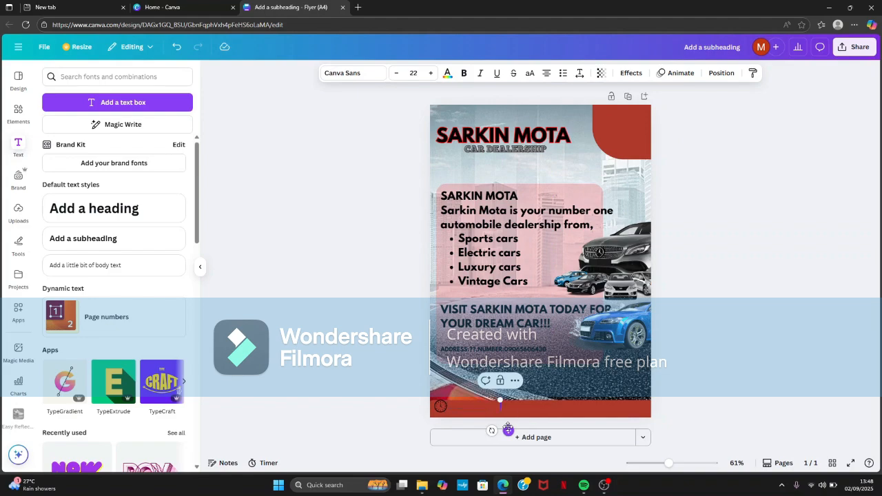
type("g")
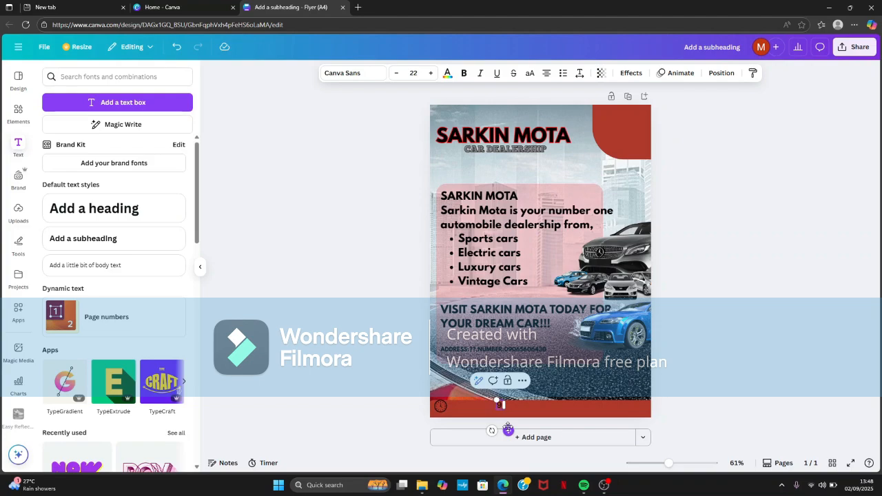
type(":00 -10:00PM")
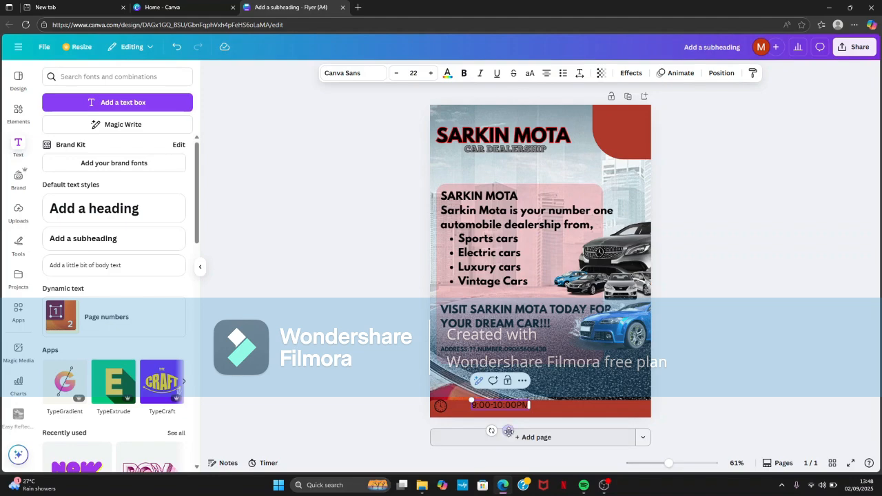
left_click_drag(507, 429, 485, 432)
left_click(382, 419)
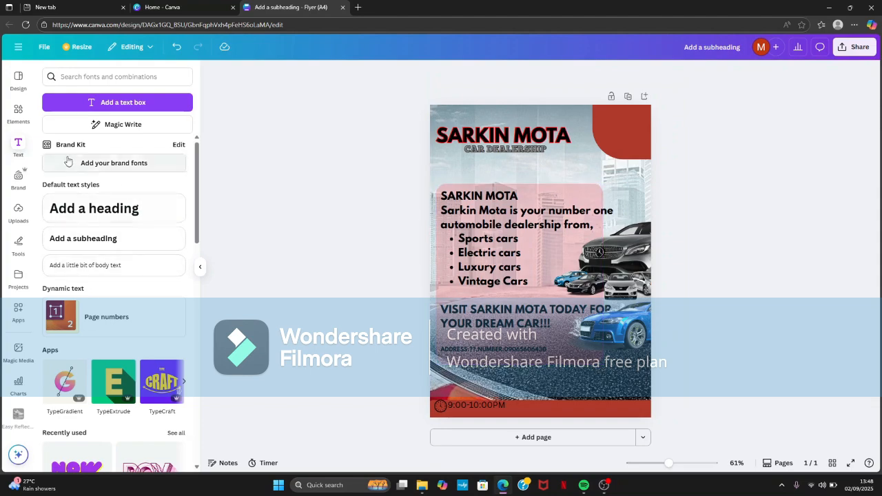
- Search the elements for "call icon"
left_click(18, 113)
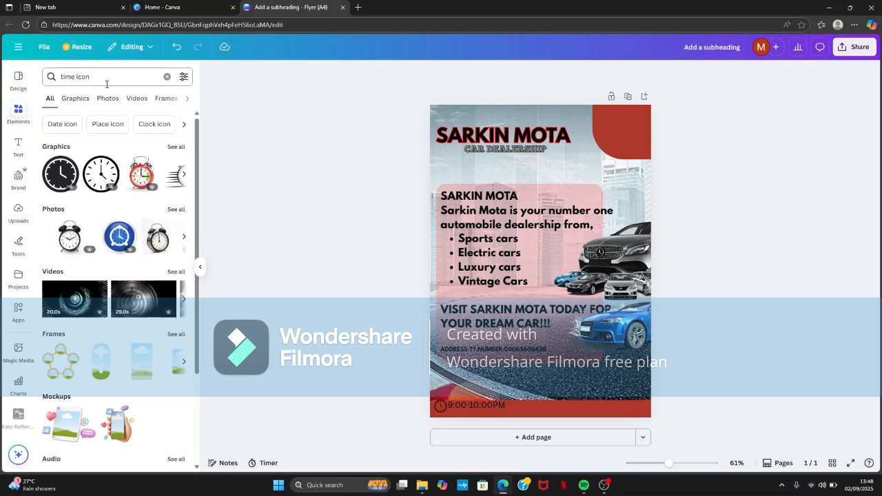
left_click(107, 84)
key("BackSpace")
key("BackSpace")
key("BackSpace")
key("BackSpace")
key("BackSpace")
key("BackSpace")
key("BackSpace")
key("BackSpace")
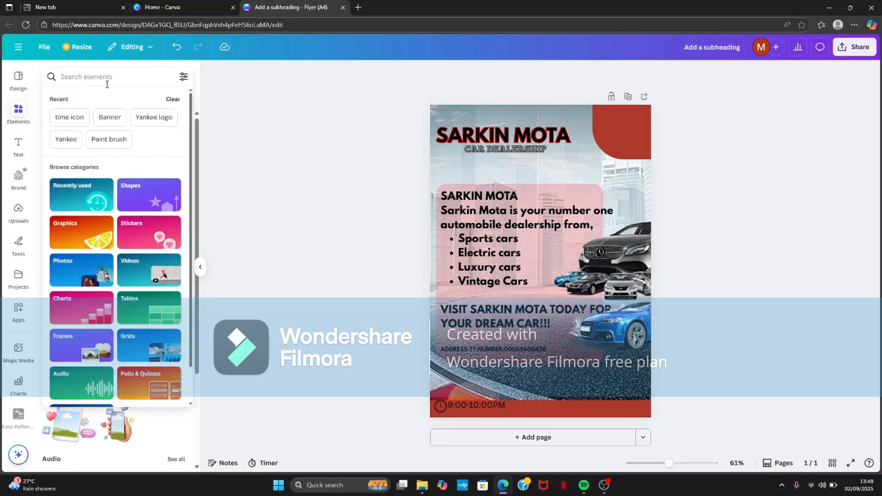
type("CA")
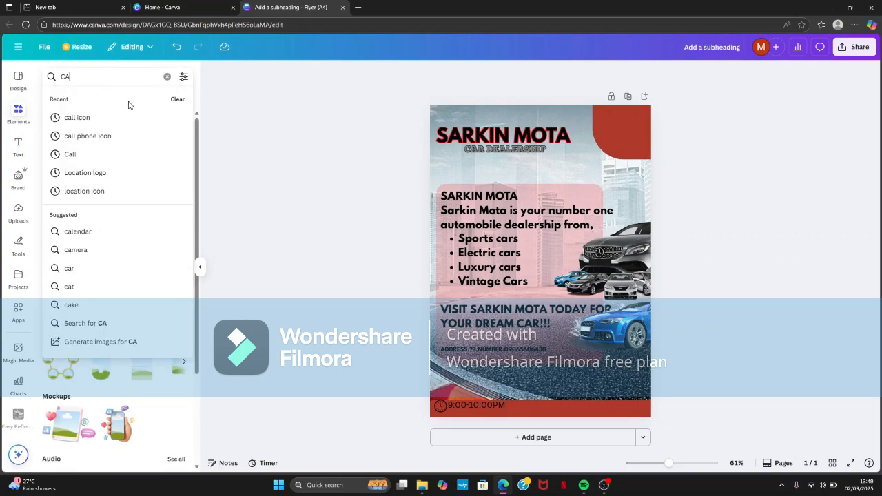
left_click(129, 117)
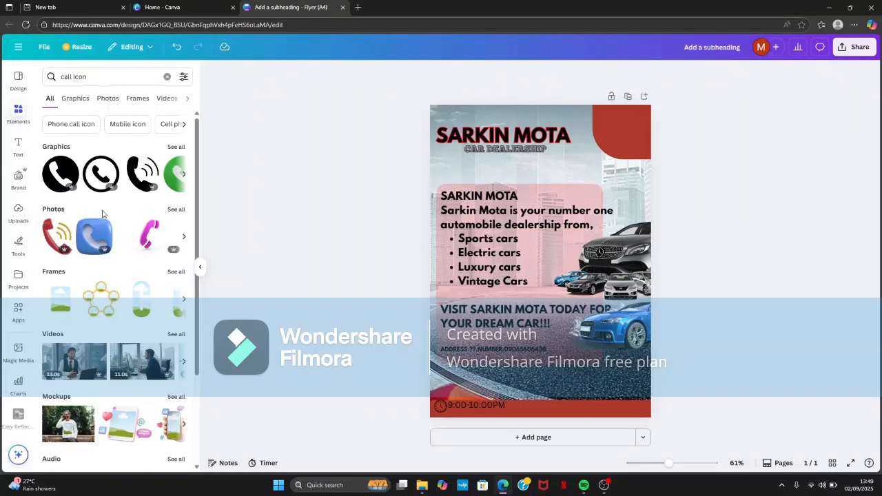
- Add the blue phone graphic, shrink it to a small icon and place it right of centre on the red bottom strip
left_click(97, 238)
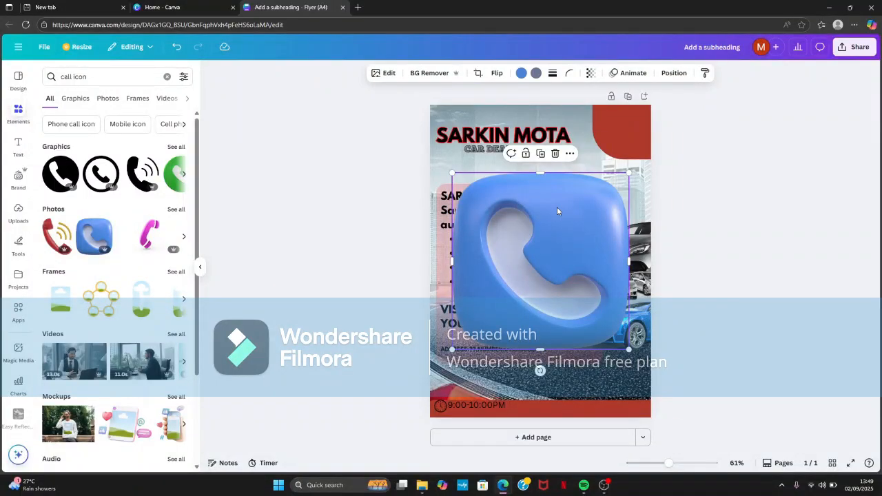
left_click_drag(623, 171, 560, 401)
left_click_drag(565, 434, 566, 412)
- Add a body text with the dealership's phone number on the red bottom strip, to the right of the phone icon
left_click(18, 147)
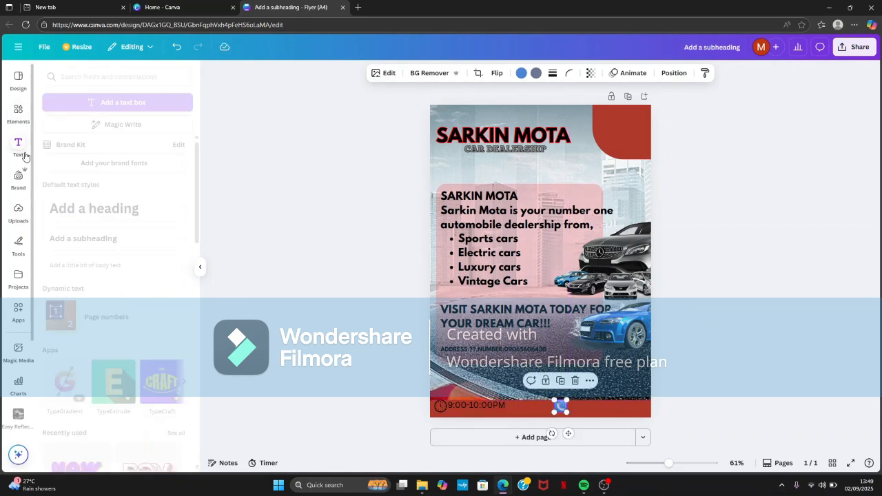
left_click(85, 269)
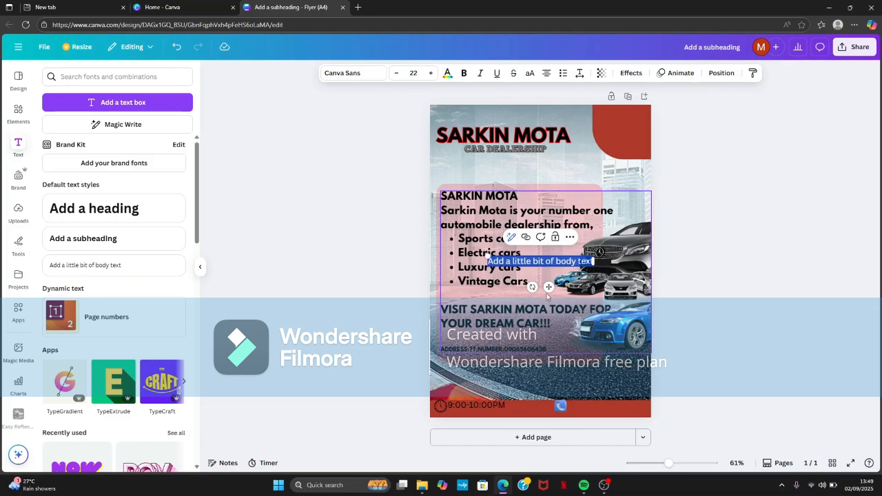
left_click_drag(549, 287, 640, 432)
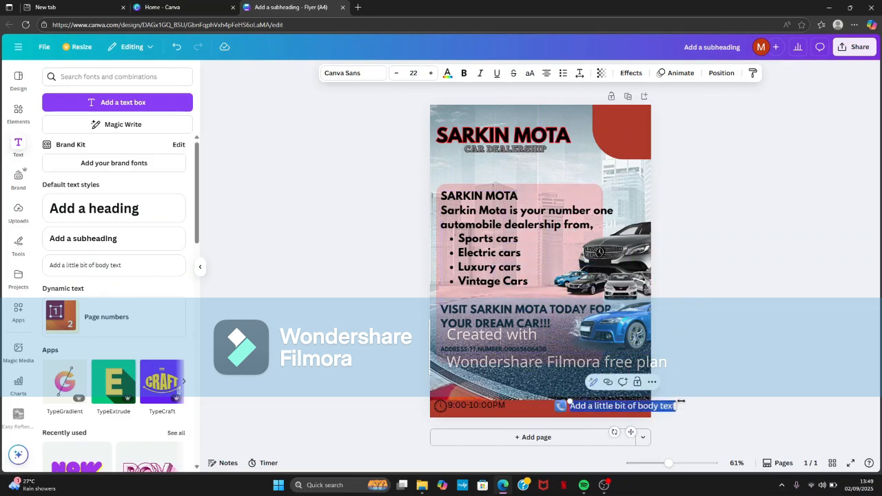
key("BackSpace")
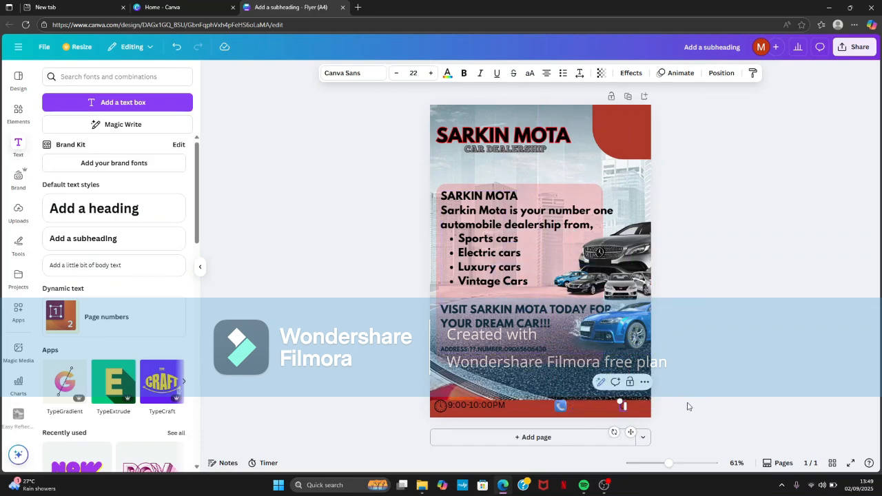
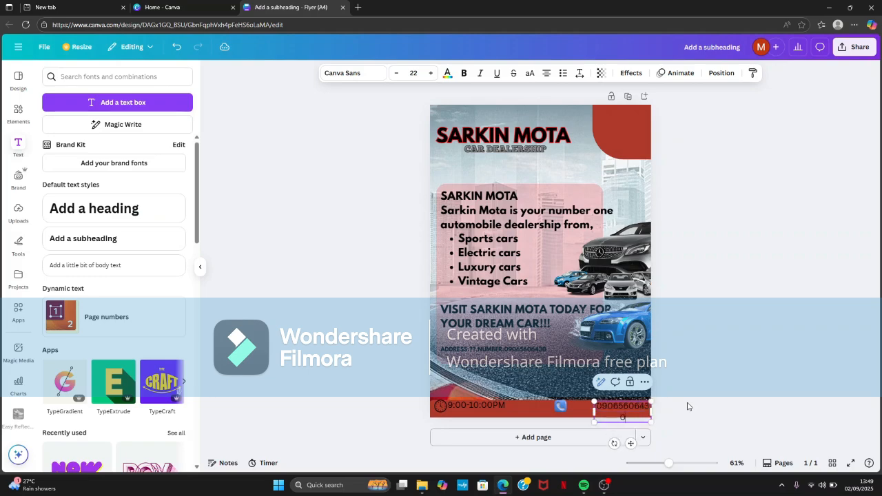
- Shrink the phone number text to size 13.5 so it fits on one line directly beside the phone icon
left_click_drag(650, 421, 609, 405)
left_click(675, 411)
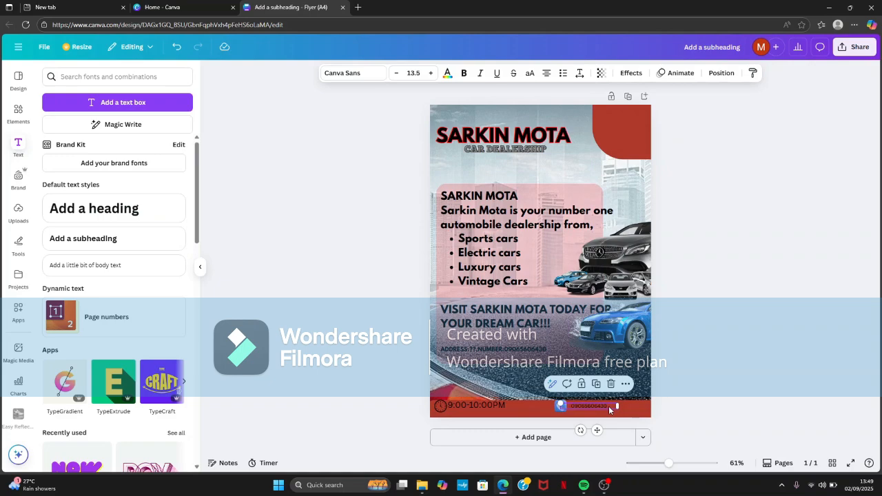
left_click(696, 388)
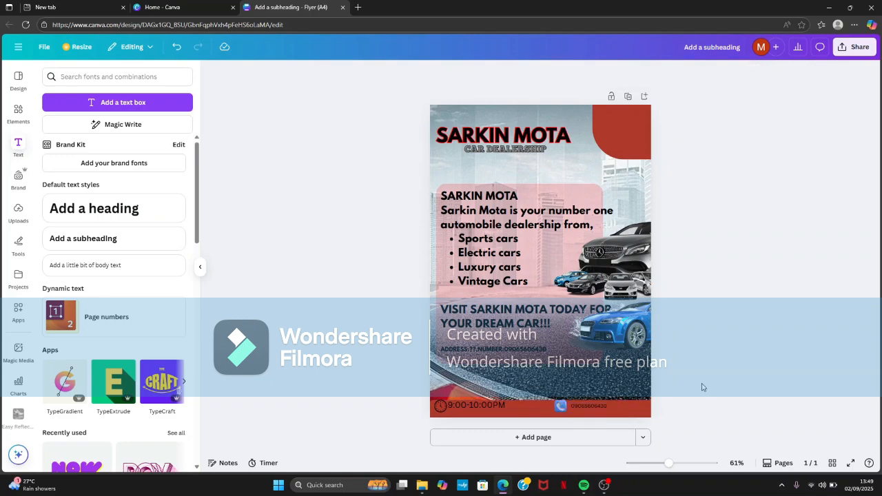
- Set the font of the phone number on the red bottom strip to Chunk Five
left_click(602, 405)
left_click(613, 404)
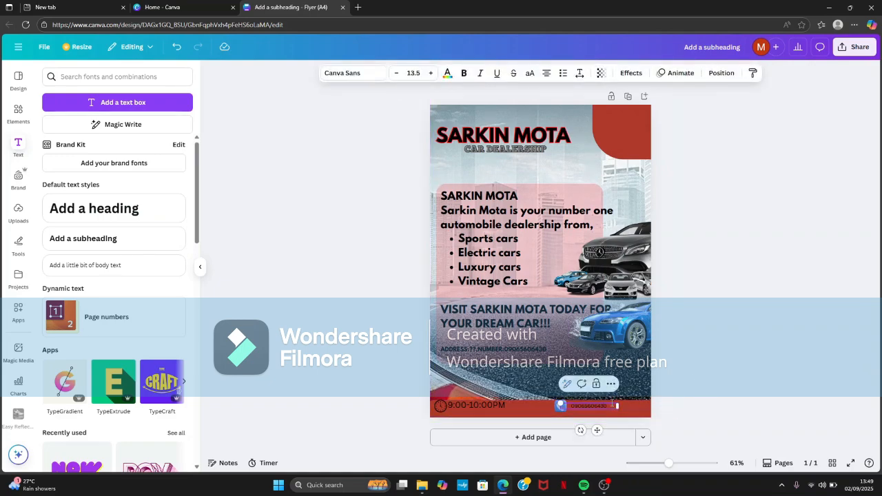
left_click_drag(617, 406, 570, 406)
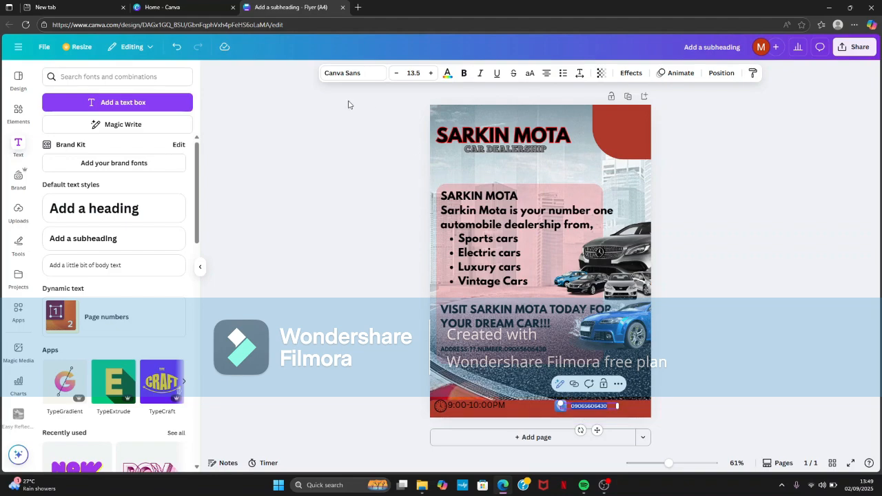
left_click(327, 73)
left_click(145, 197)
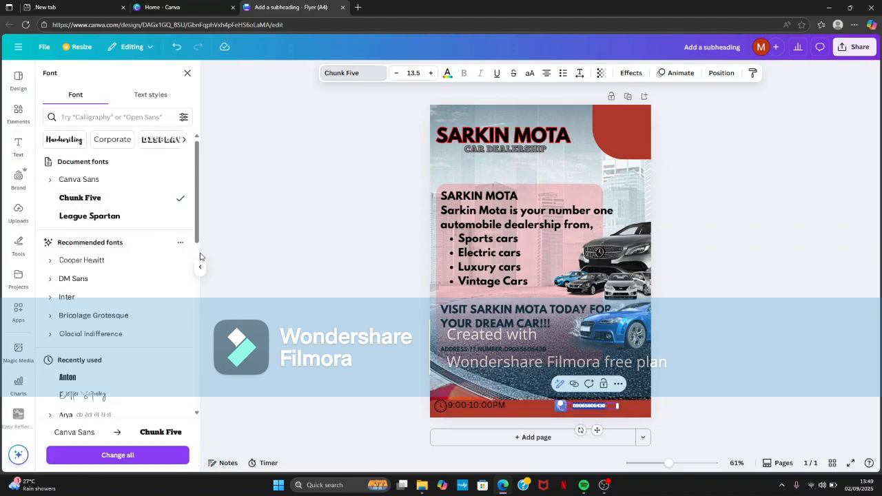
- Set the font of the "9:00-10:00PM" opening hours text to Chunk Five
left_click(504, 405)
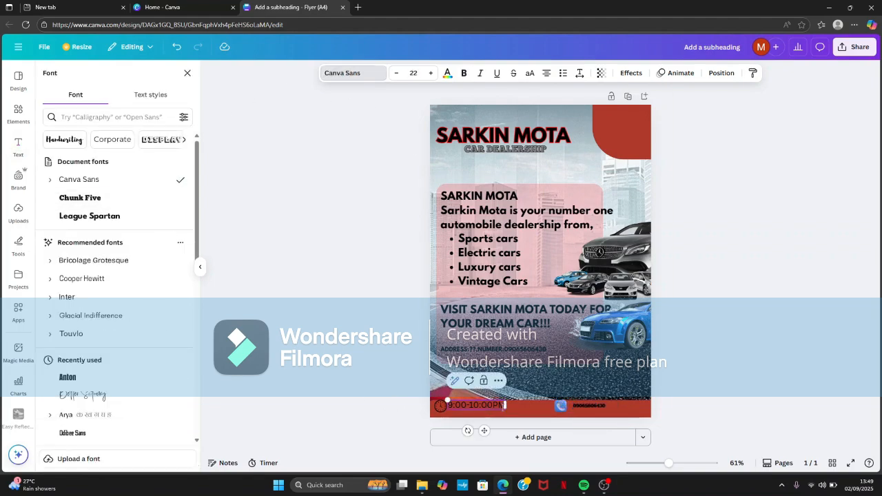
left_click_drag(504, 406, 447, 405)
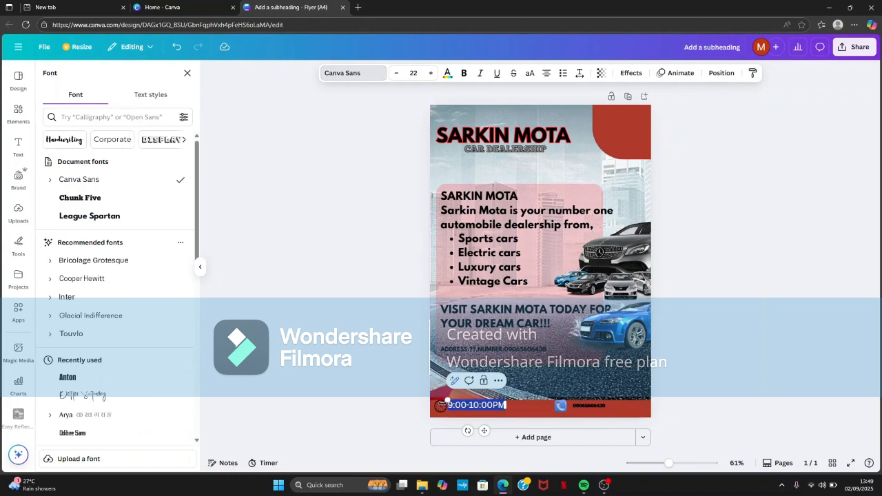
left_click(354, 76)
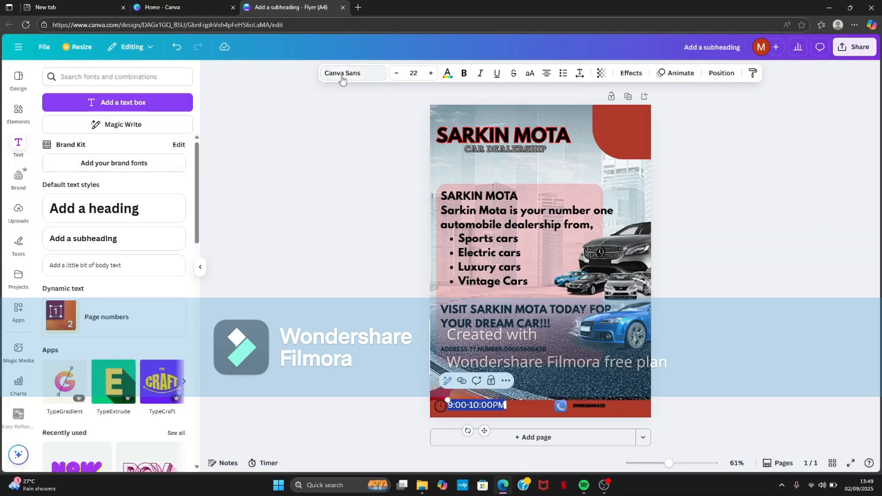
left_click(343, 75)
left_click(156, 200)
left_click(271, 264)
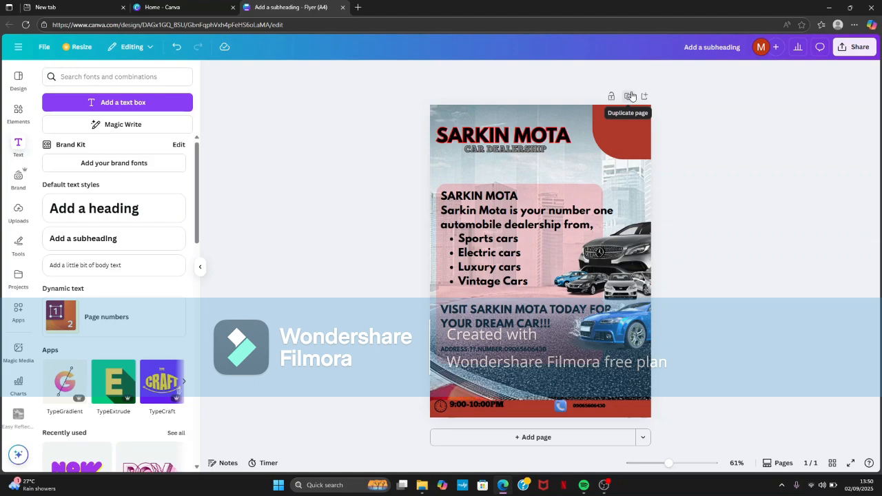
left_click(603, 484)
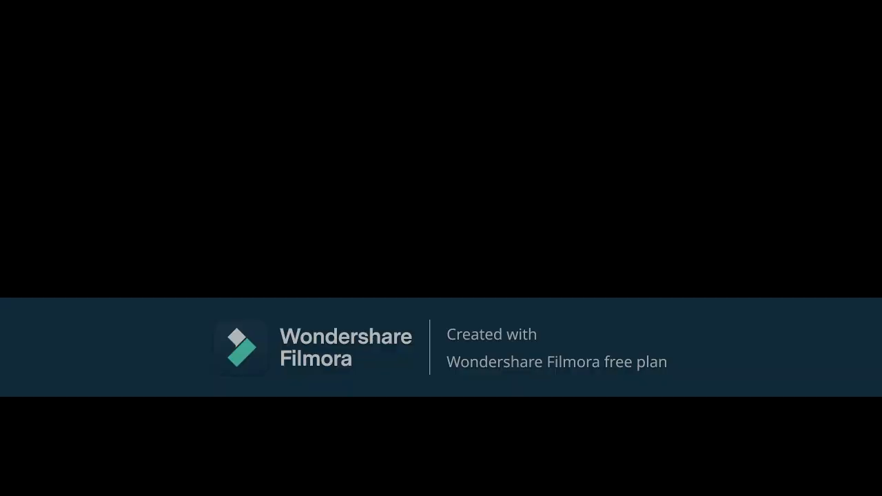